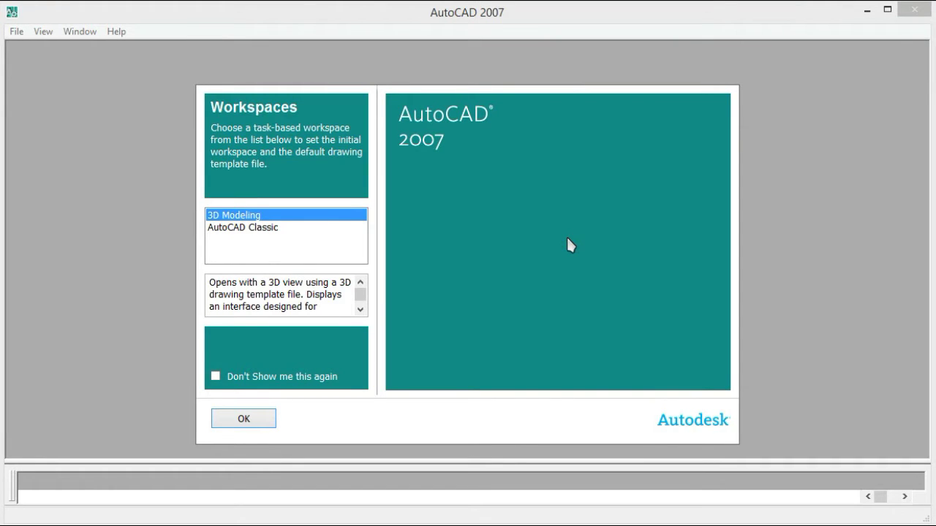
Step: Start AutoCAD in the AutoCAD Classic workspace with a blank Drawing1
{"action": "left_click", "coordinate": [318, 228]}
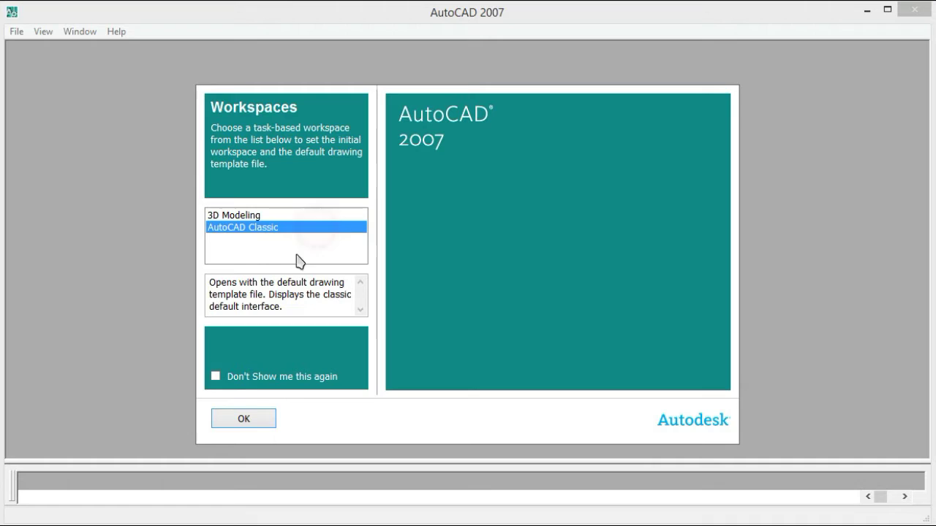
{"action": "left_click", "coordinate": [248, 419]}
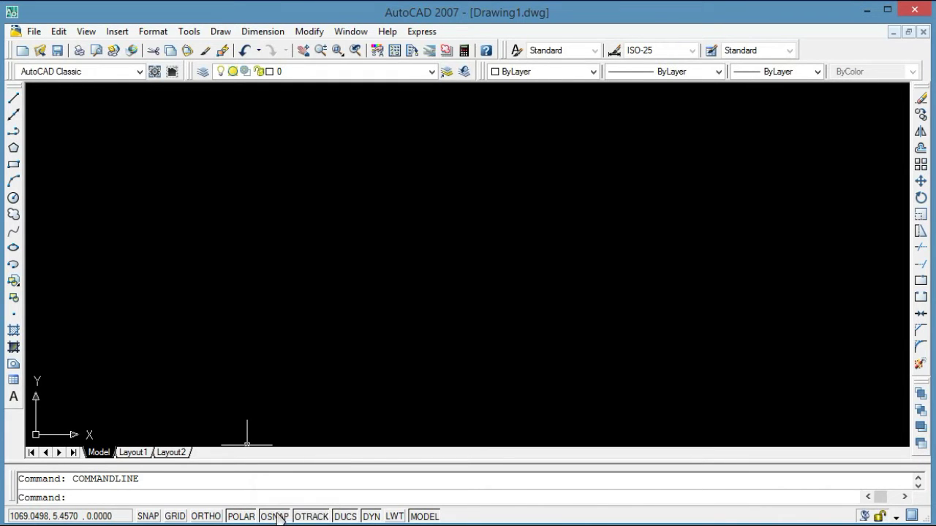
Step: Turn on every object snap mode in the OSNAP drafting settings
{"action": "right_click", "coordinate": [276, 518]}
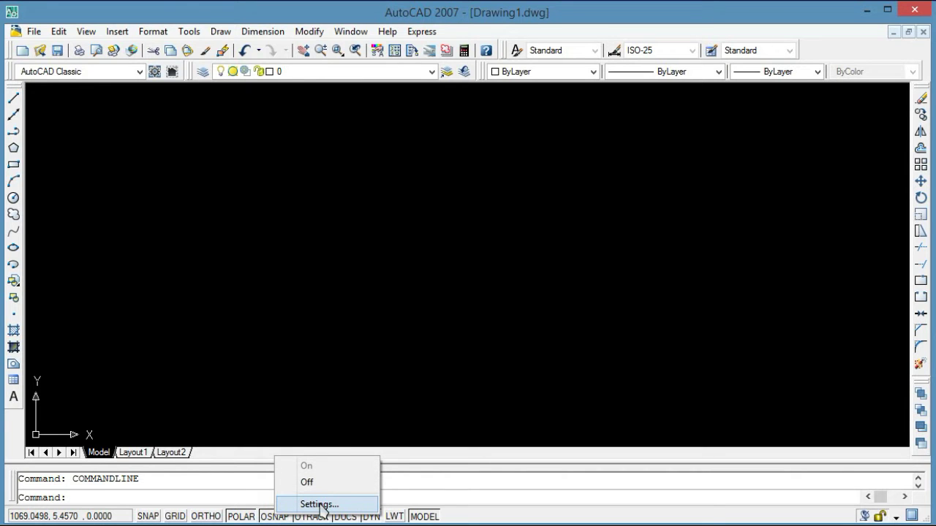
{"action": "left_click", "coordinate": [319, 505]}
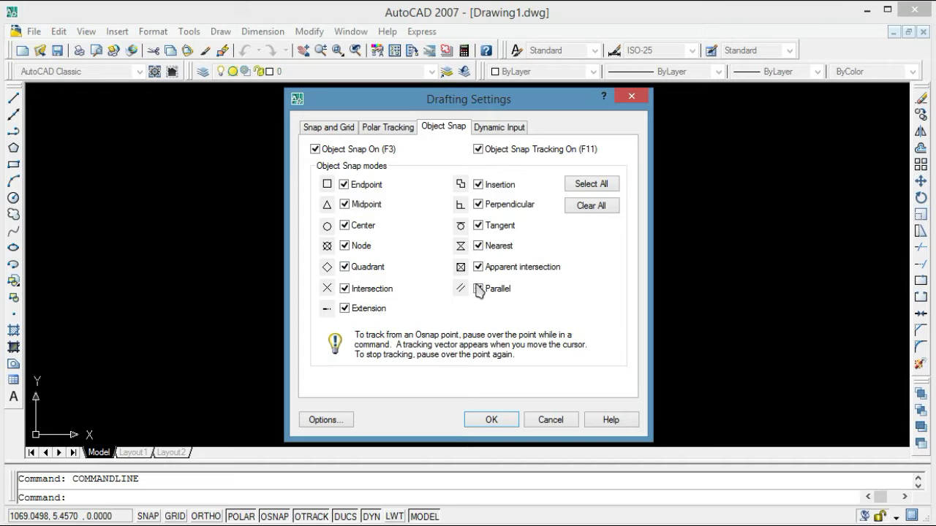
{"action": "left_click", "coordinate": [582, 187]}
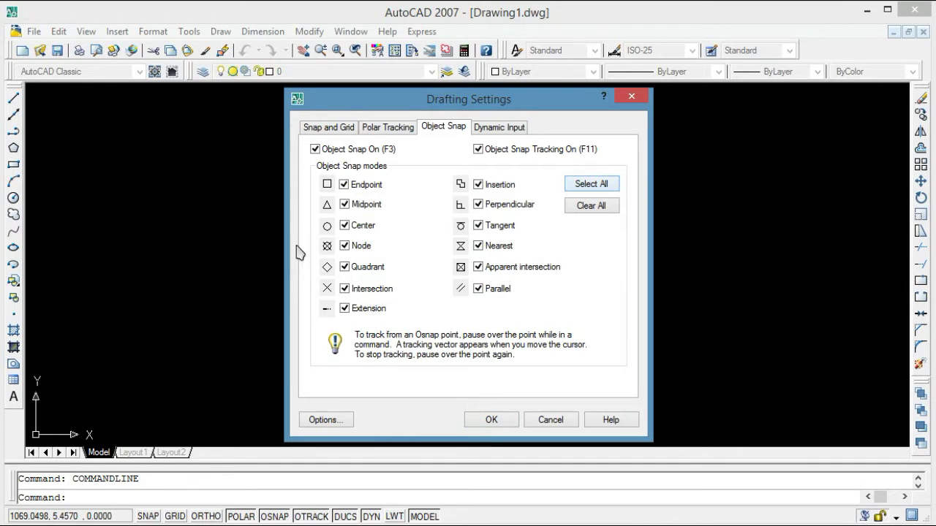
{"action": "left_click", "coordinate": [493, 422]}
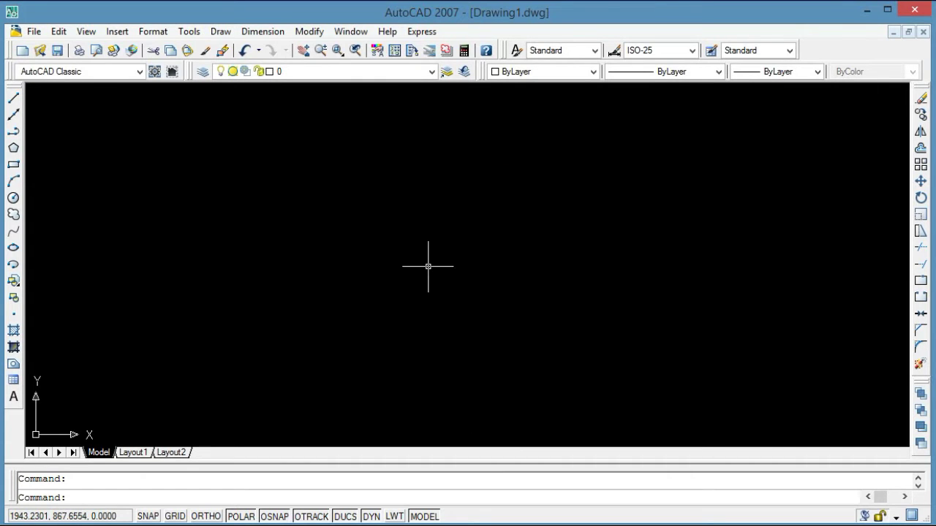
{"action": "left_click", "coordinate": [14, 198]}
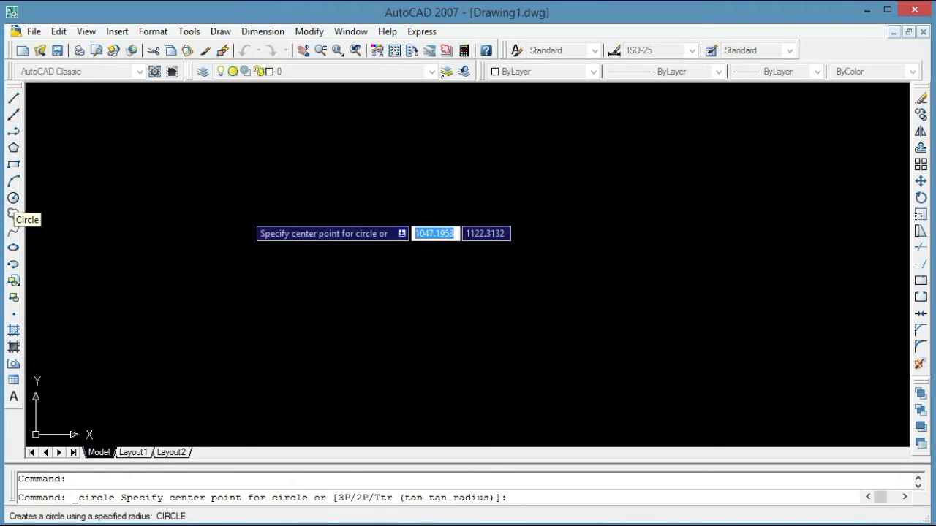
{"action": "left_click", "coordinate": [363, 232]}
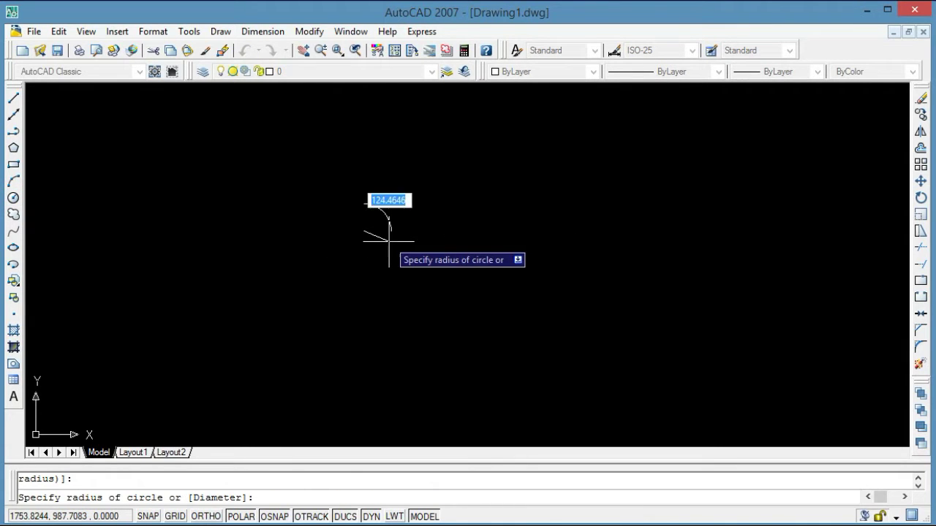
{"action": "type", "text": "d"}
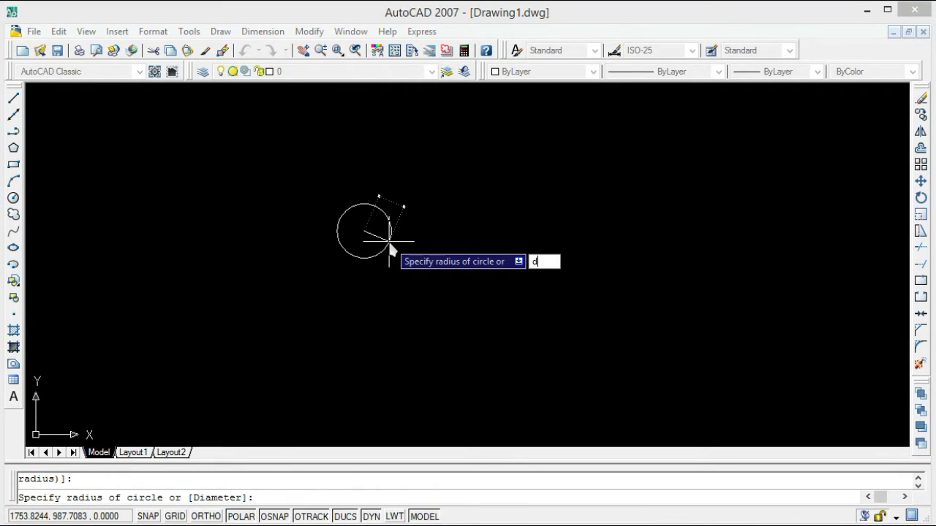
{"action": "key", "text": "Return"}
{"action": "type", "text": "15"}
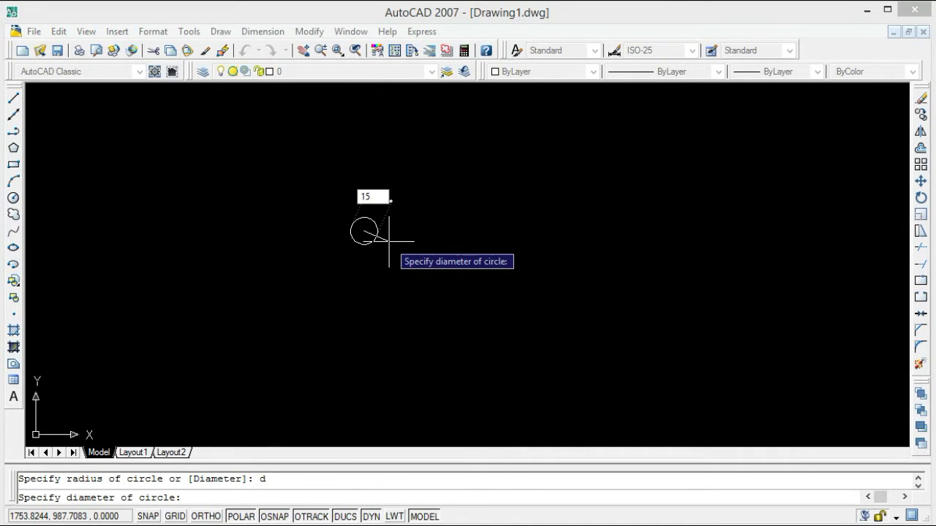
{"action": "key", "text": "Return"}
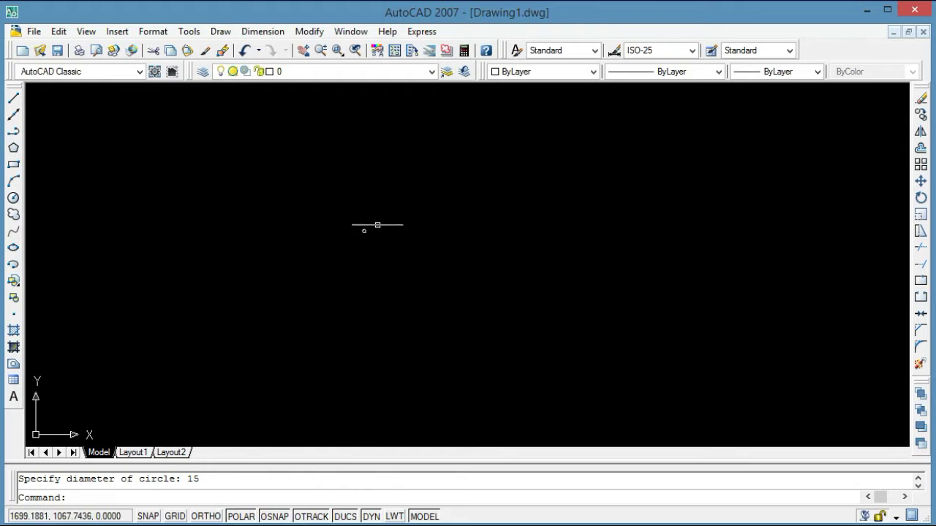
{"action": "left_click", "coordinate": [320, 50]}
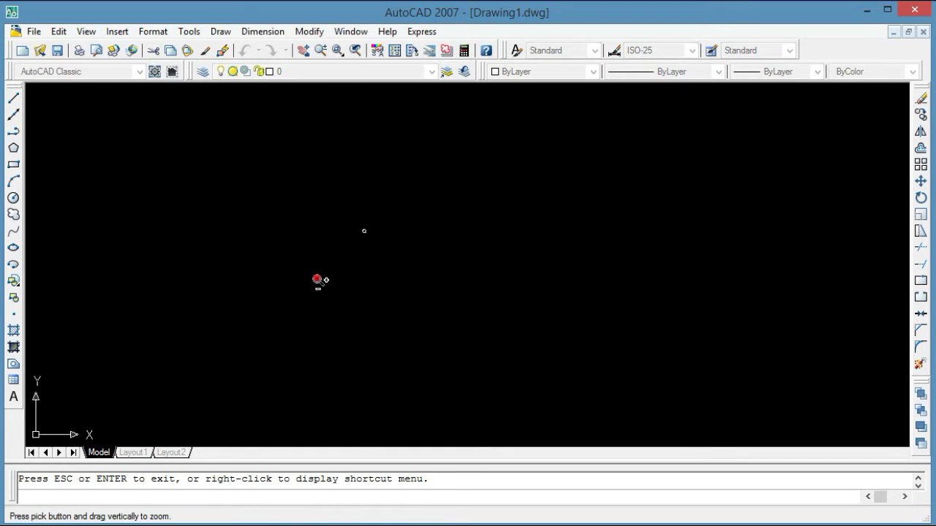
{"action": "left_click_drag", "start_coordinate": [295, 202], "coordinate": [305, 66]}
{"action": "left_click", "coordinate": [302, 50]}
{"action": "left_click_drag", "start_coordinate": [236, 203], "coordinate": [408, 309]}
{"action": "left_click", "coordinate": [320, 50]}
{"action": "left_click_drag", "start_coordinate": [351, 286], "coordinate": [358, 241]}
{"action": "left_click", "coordinate": [303, 50]}
{"action": "mouse_move", "coordinate": [249, 274]}
{"action": "left_mouse_down"}
{"action": "mouse_move", "coordinate": [459, 182]}
{"action": "mouse_move", "coordinate": [452, 151]}
{"action": "left_mouse_up"}
{"action": "left_click", "coordinate": [322, 49]}
{"action": "left_click_drag", "start_coordinate": [351, 292], "coordinate": [366, 184]}
{"action": "left_click", "coordinate": [303, 50]}
{"action": "mouse_move", "coordinate": [254, 215]}
{"action": "left_mouse_down"}
{"action": "mouse_move", "coordinate": [393, 271]}
{"action": "mouse_move", "coordinate": [402, 104]}
{"action": "left_mouse_up"}
{"action": "left_click", "coordinate": [321, 49]}
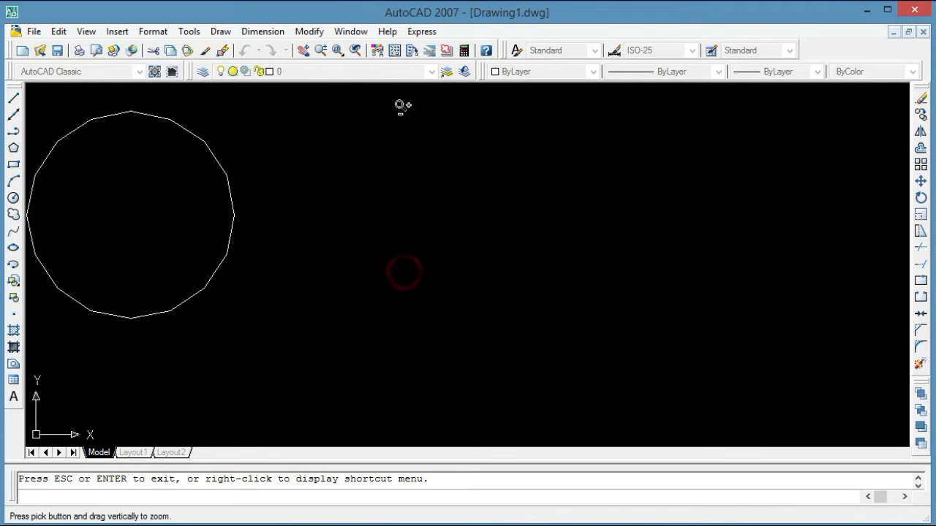
{"action": "left_click", "coordinate": [303, 50]}
{"action": "left_click_drag", "start_coordinate": [284, 165], "coordinate": [558, 227]}
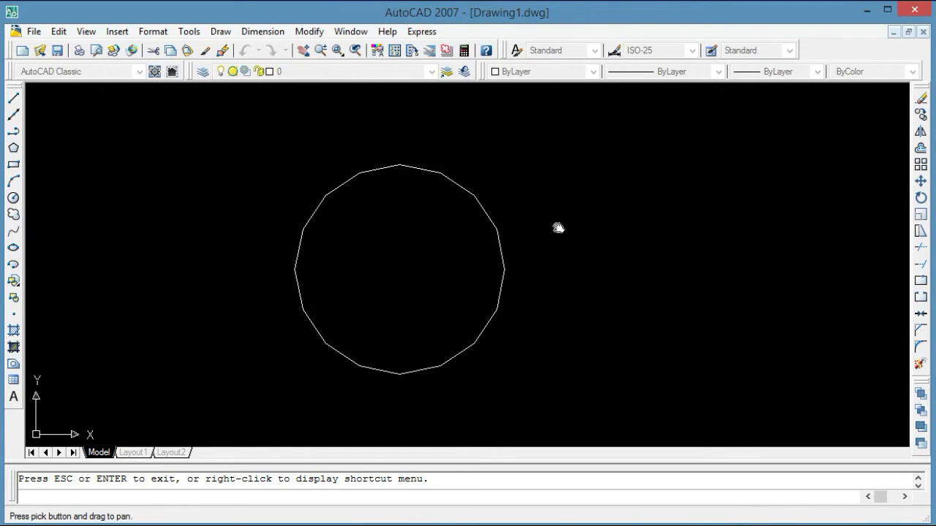
{"action": "key", "text": "Escape"}
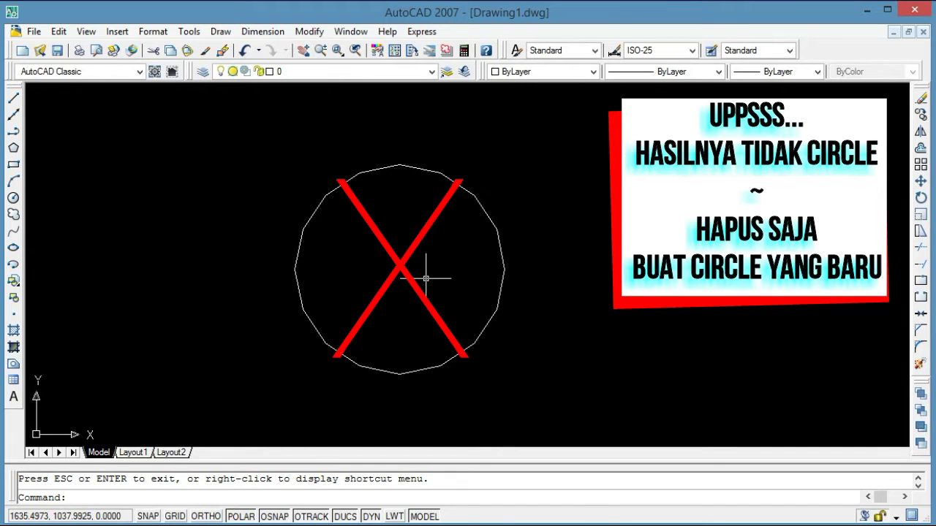
{"action": "left_click", "coordinate": [487, 217]}
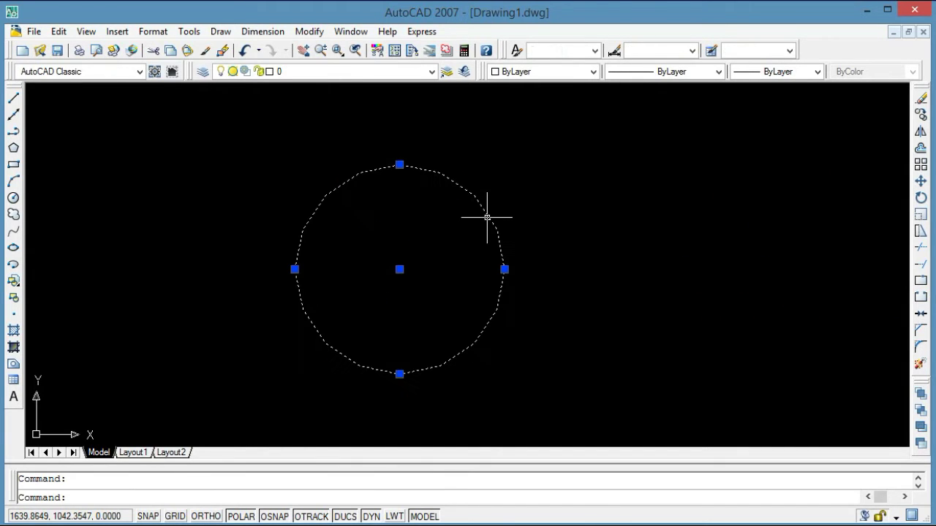
{"action": "key", "text": "Delete"}
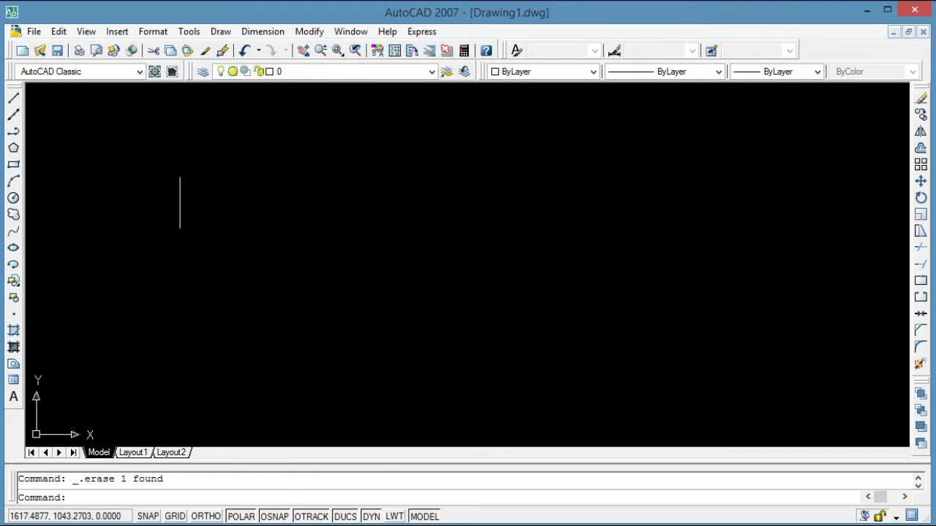
Step: Draw a circle of diameter 15, zooming out so it fits the view
{"action": "left_click", "coordinate": [13, 199]}
{"action": "left_click", "coordinate": [373, 233]}
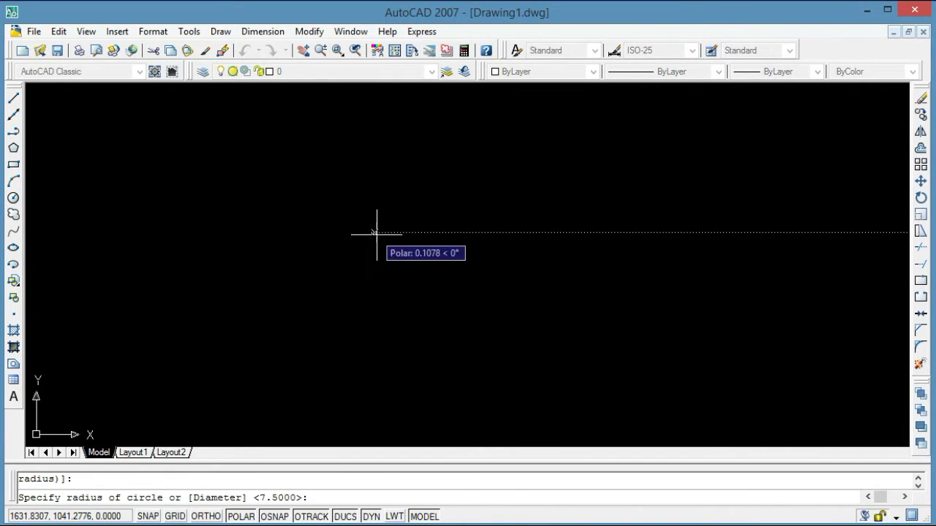
{"action": "type", "text": "d"}
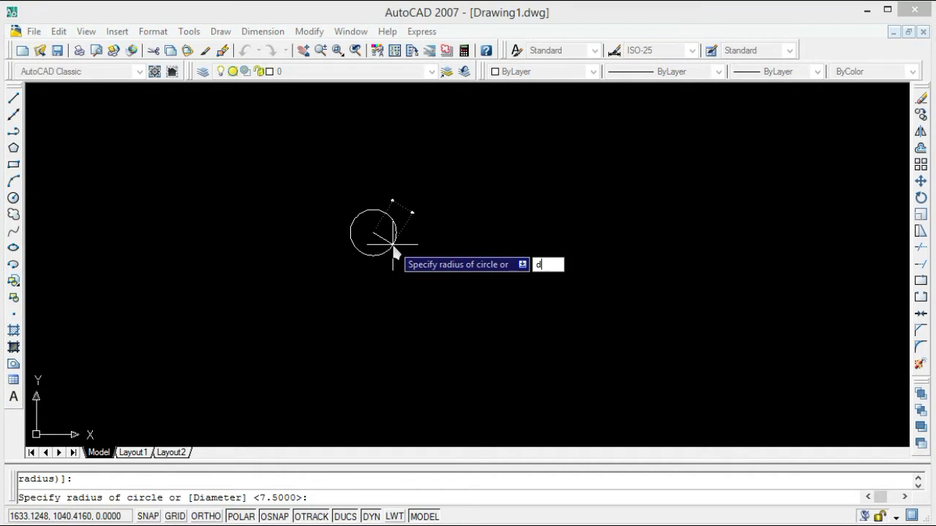
{"action": "key", "text": "Return"}
{"action": "type", "text": "15"}
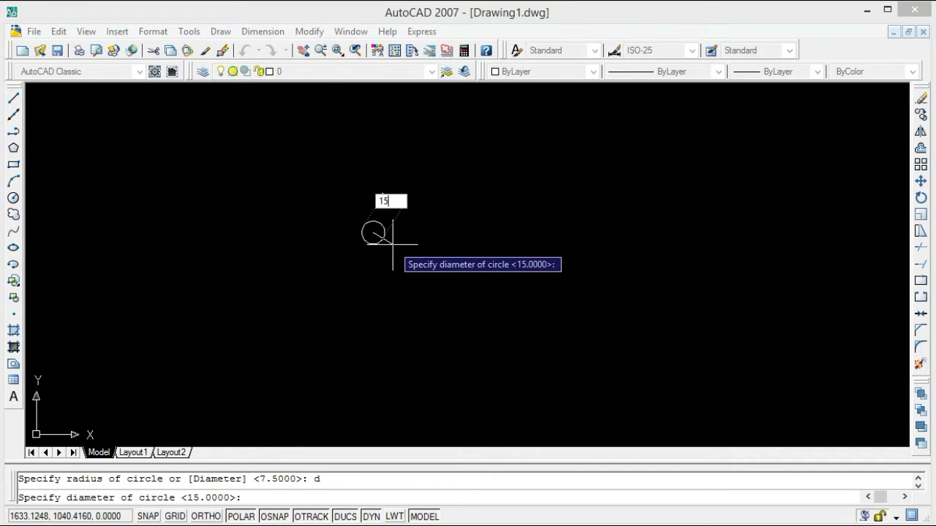
{"action": "key", "text": "Return"}
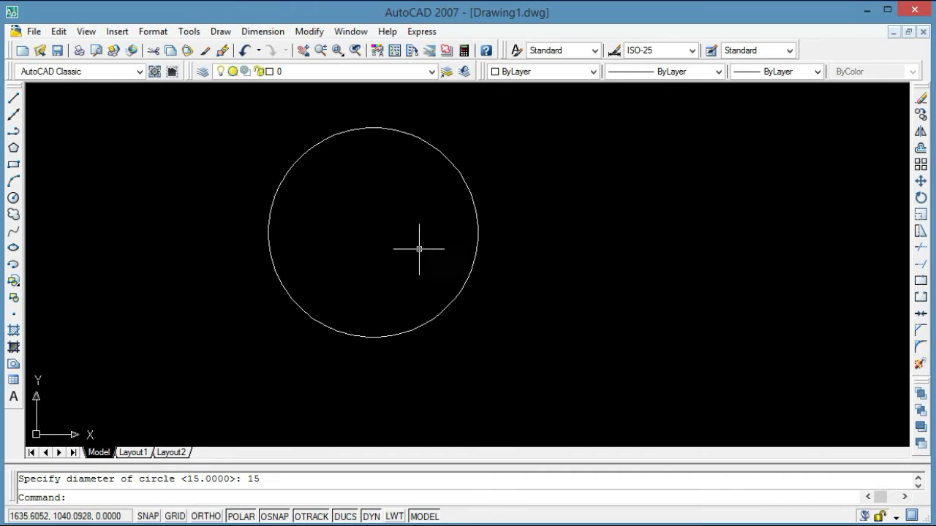
{"action": "left_click", "coordinate": [320, 50]}
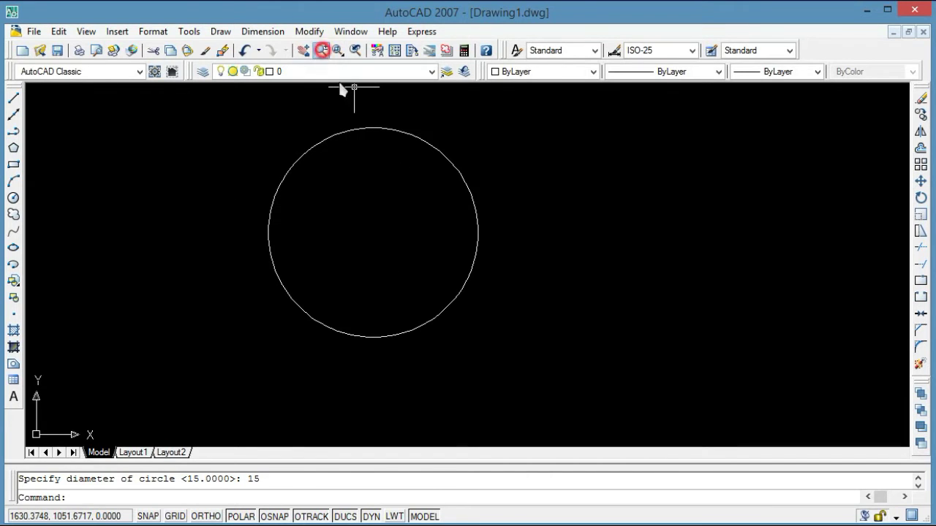
{"action": "left_click_drag", "start_coordinate": [359, 132], "coordinate": [368, 217]}
{"action": "key", "text": "Escape"}
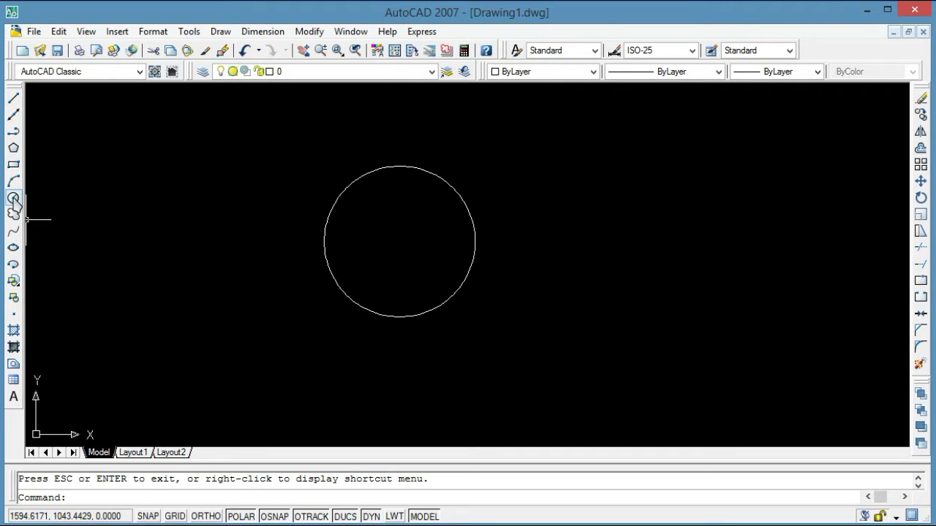
Step: Add two concentric circles on the same centre, diameters 17.5 and 24.5
{"action": "left_click", "coordinate": [13, 198]}
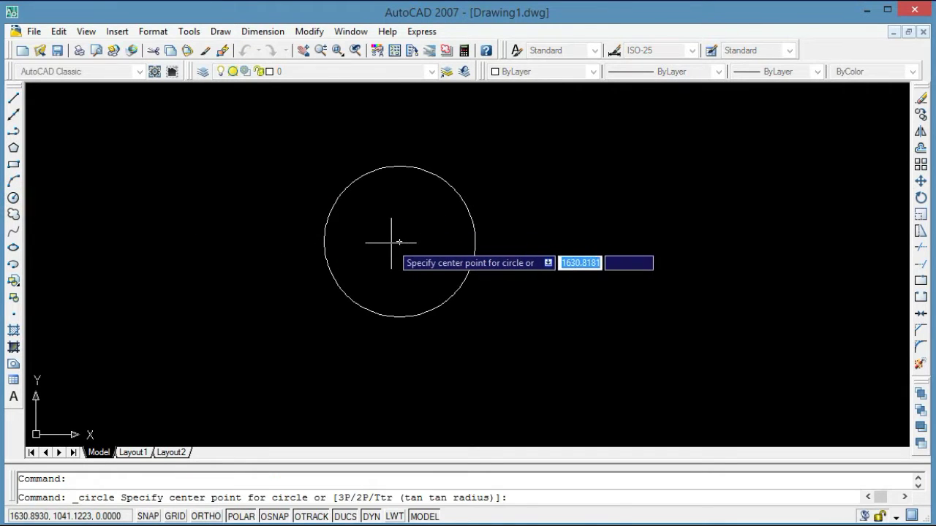
{"action": "left_click", "coordinate": [399, 242]}
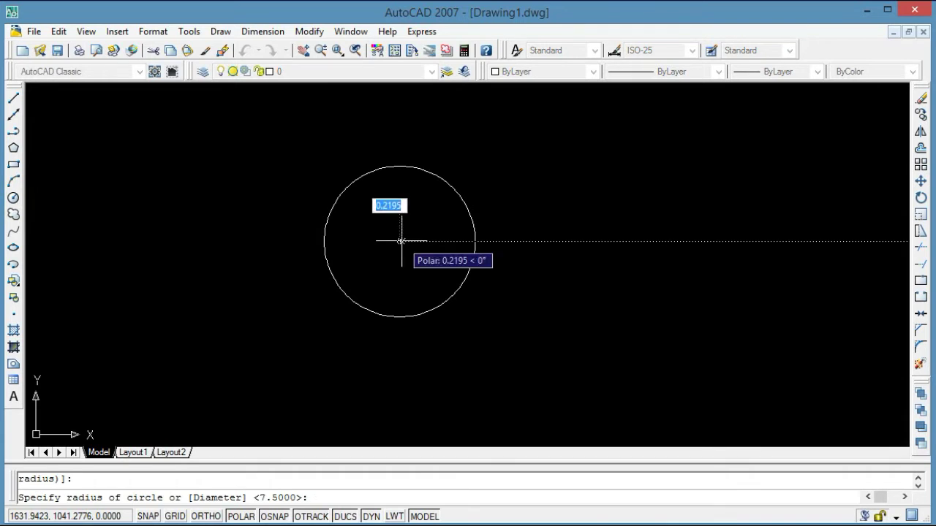
{"action": "type", "text": "d"}
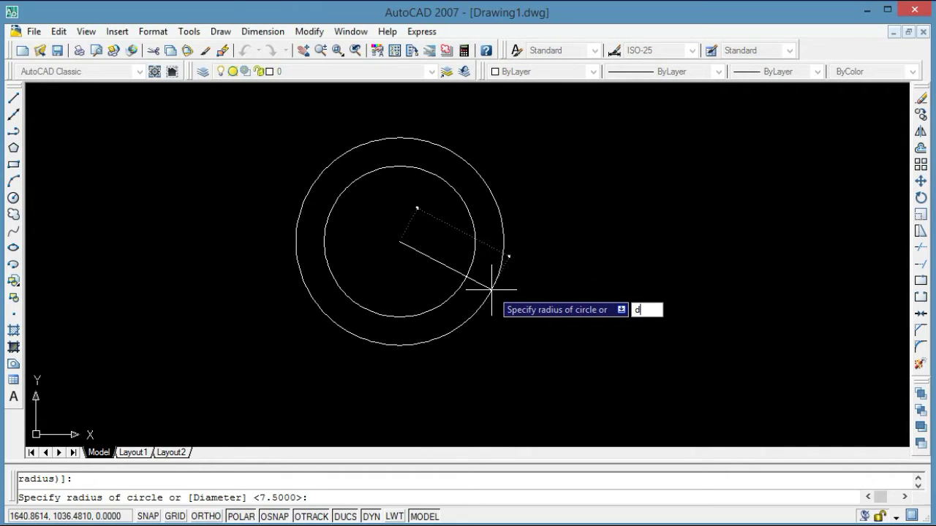
{"action": "key", "text": "Return"}
{"action": "type", "text": "17.5"}
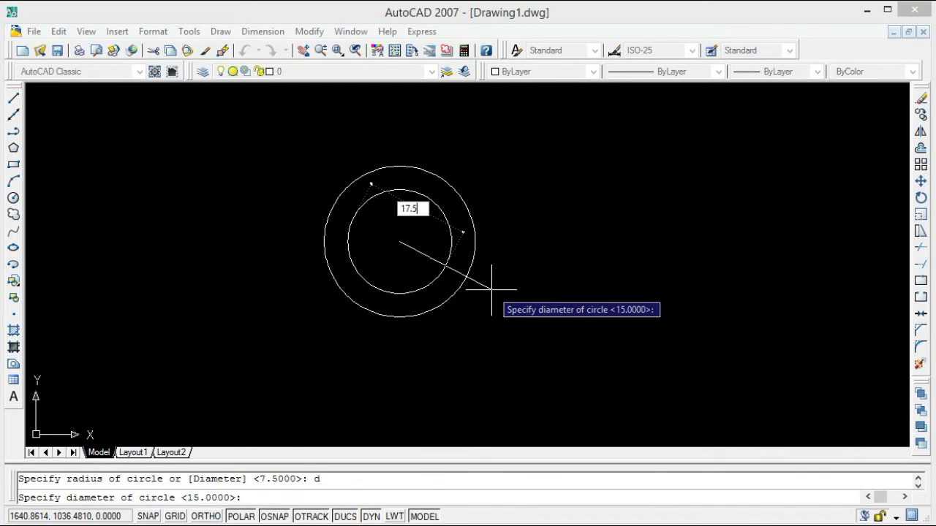
{"action": "key", "text": "Return"}
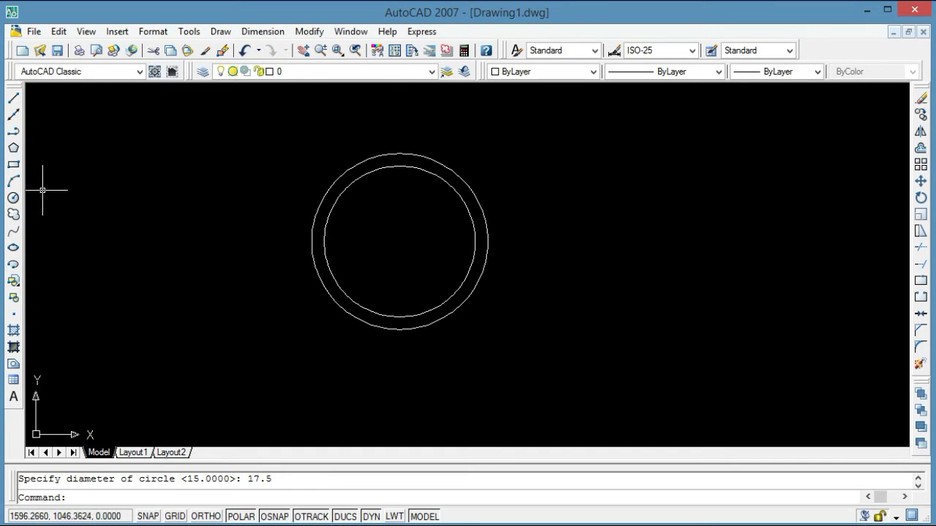
{"action": "left_click", "coordinate": [15, 197]}
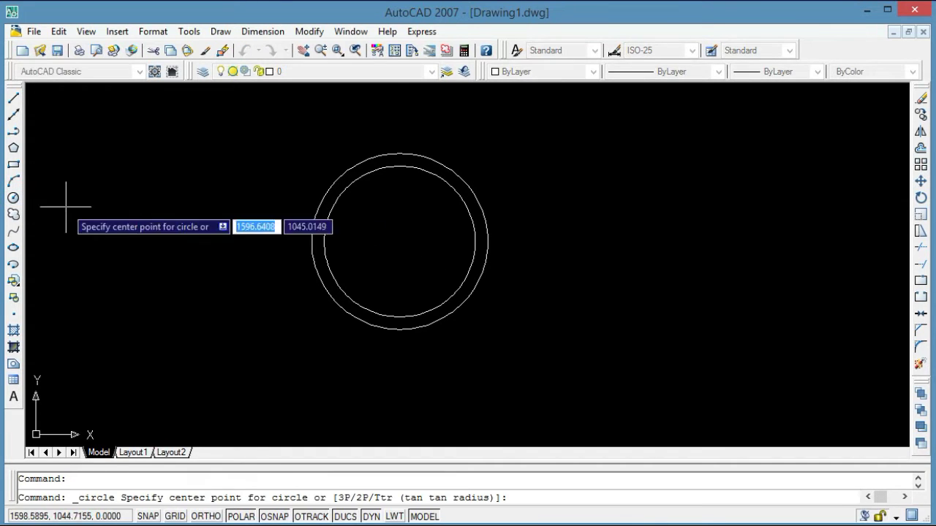
{"action": "left_click", "coordinate": [399, 242]}
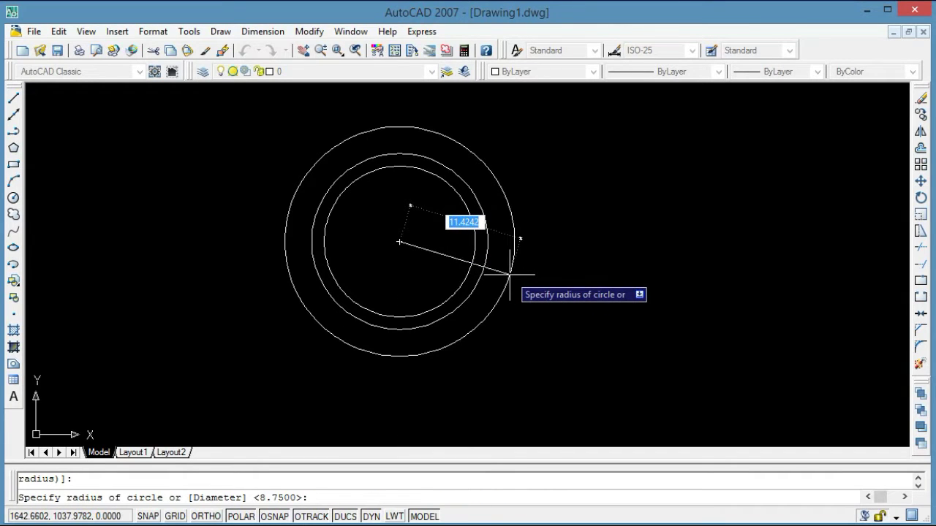
{"action": "type", "text": "d"}
{"action": "key", "text": "Return"}
{"action": "type", "text": "24.5"}
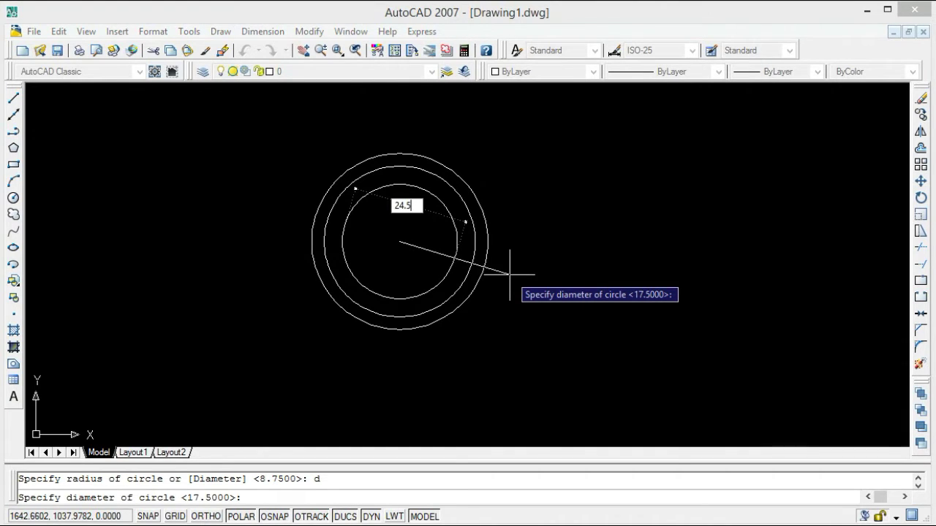
{"action": "key", "text": "Return"}
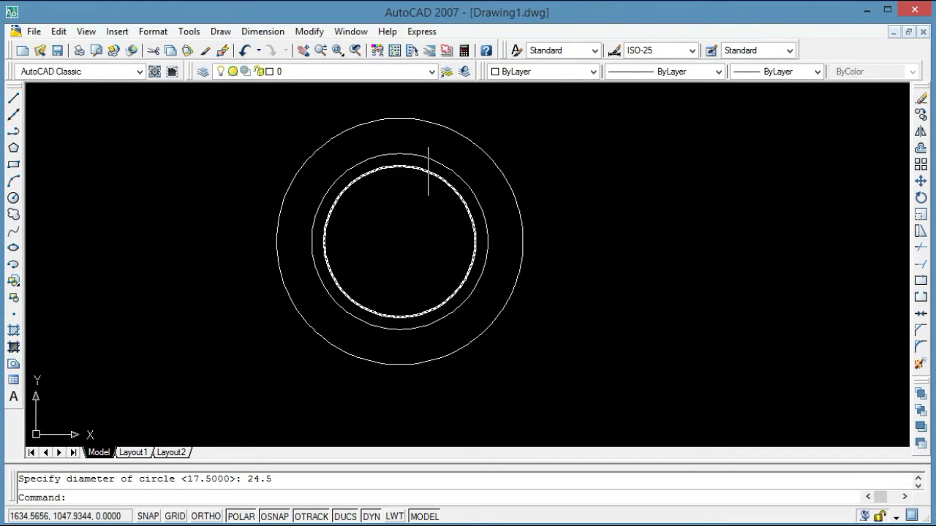
Step: At the outer circle's right quadrant, draw circles of diameter 3 and radius 2.5
{"action": "left_click", "coordinate": [14, 198]}
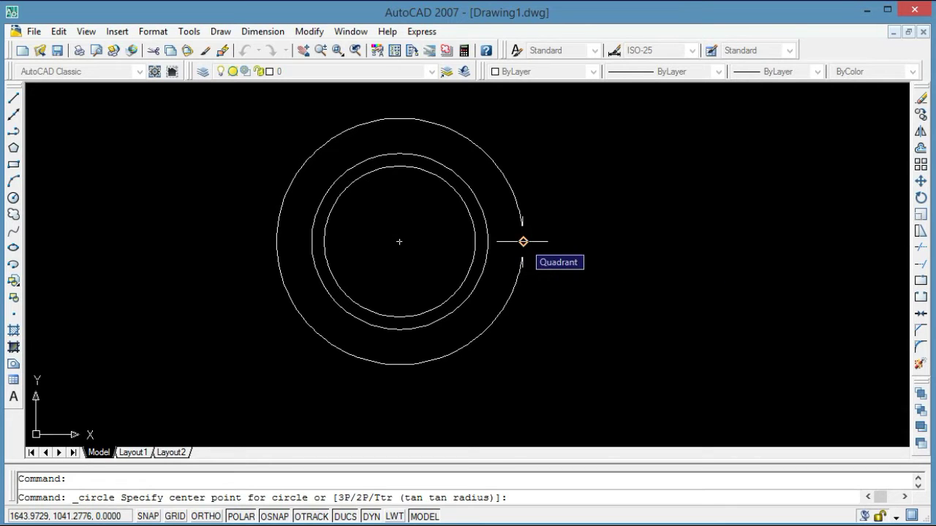
{"action": "left_click", "coordinate": [523, 241]}
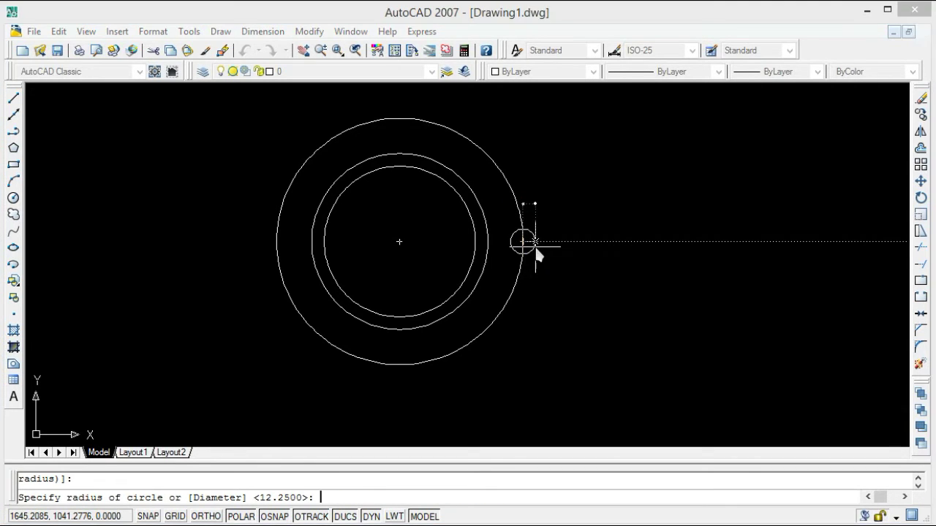
{"action": "type", "text": "d"}
{"action": "key", "text": "Return"}
{"action": "type", "text": "3"}
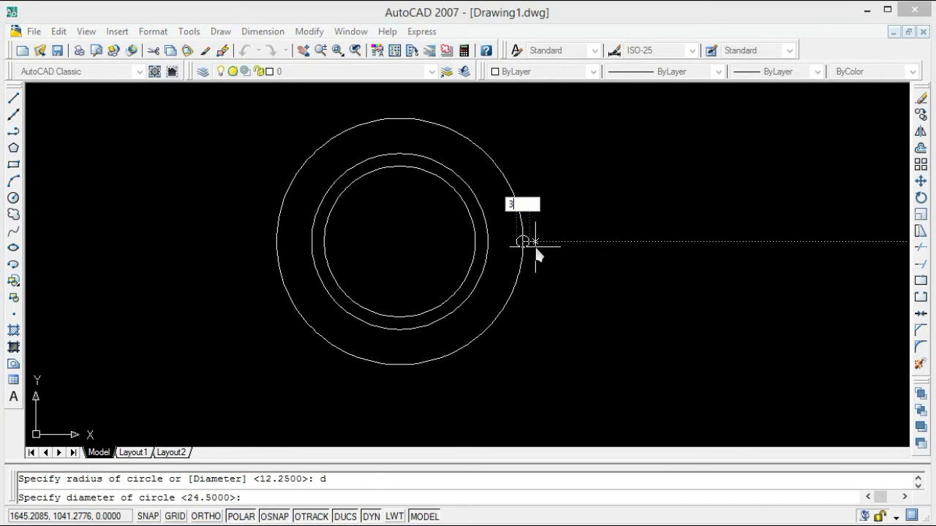
{"action": "key", "text": "Return"}
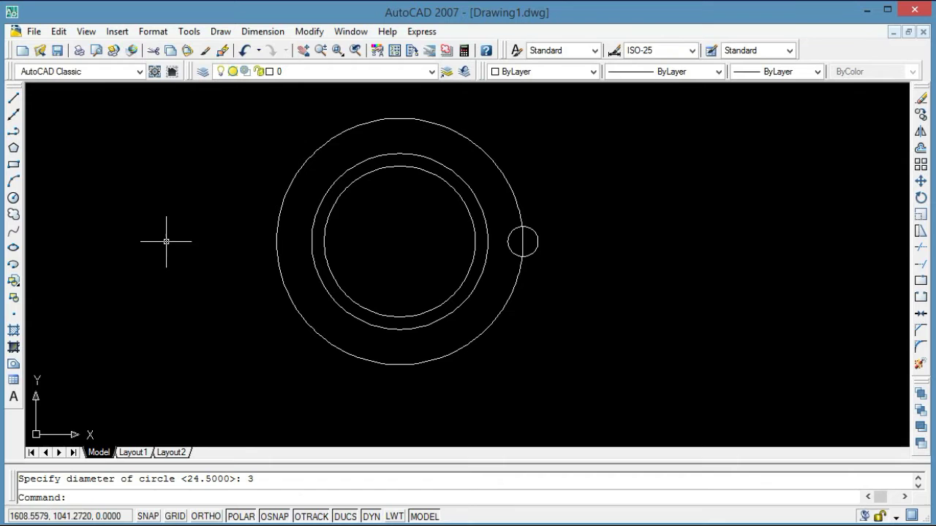
{"action": "left_click", "coordinate": [13, 199]}
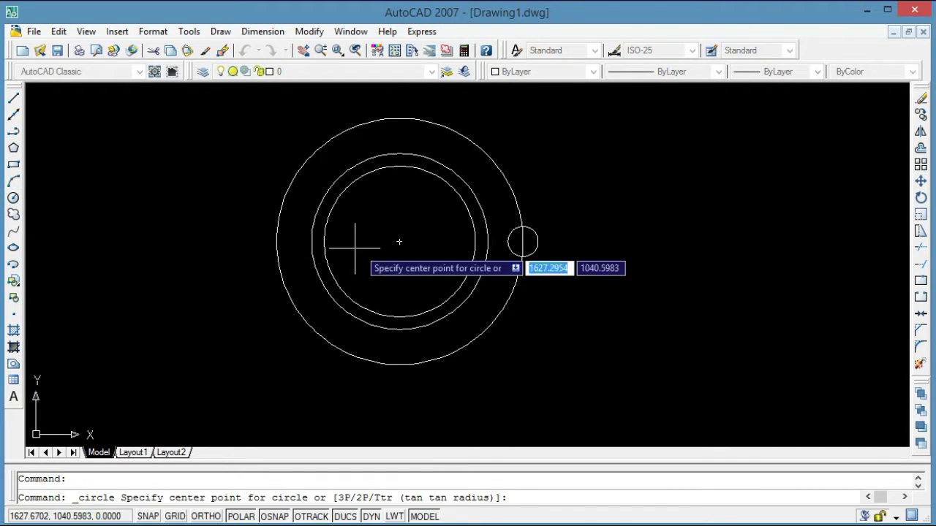
{"action": "left_click", "coordinate": [523, 242]}
{"action": "type", "text": "r"}
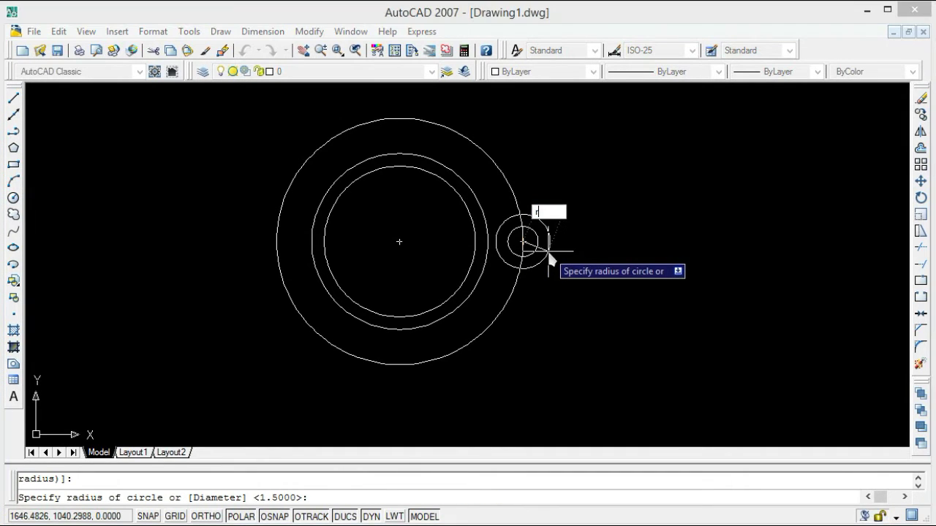
{"action": "type", "text": "2.5"}
{"action": "key", "text": "Return"}
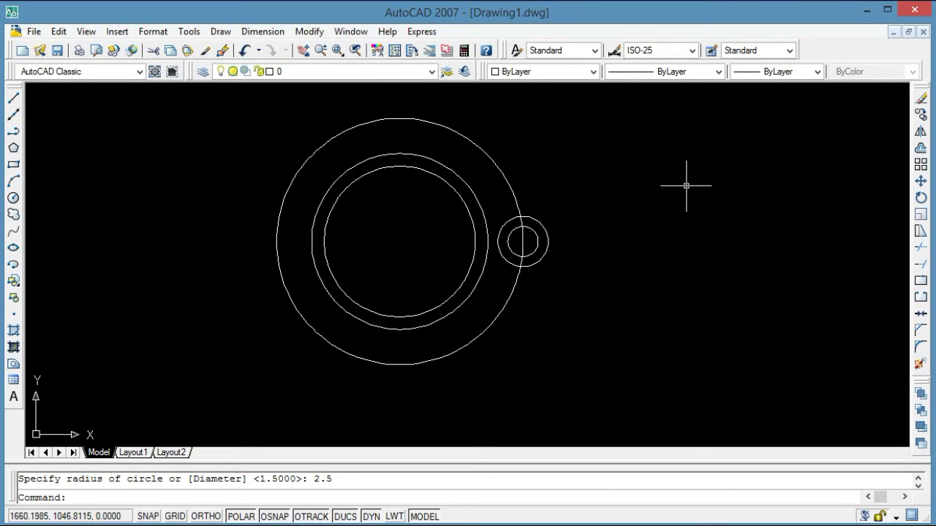
Step: Polar-array the two small circles, 4 items over 360° about the main centre
{"action": "left_click", "coordinate": [920, 166]}
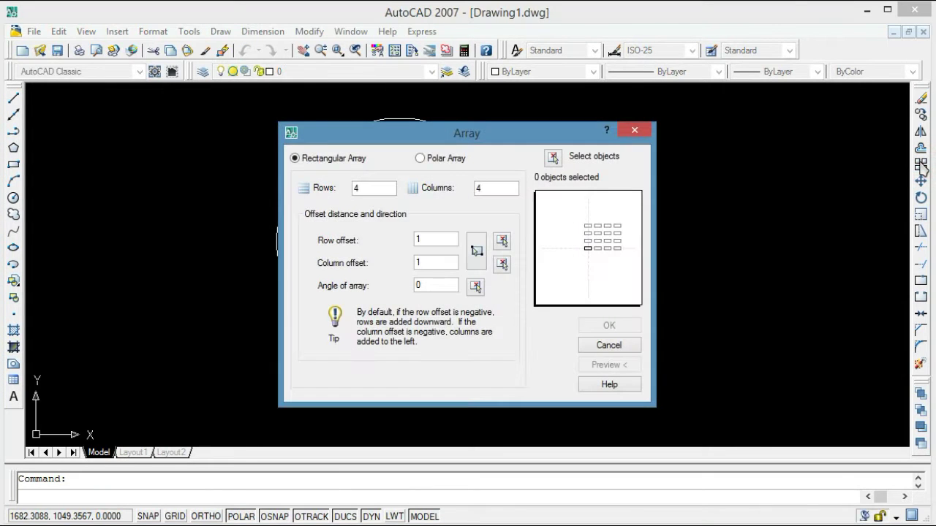
{"action": "left_click", "coordinate": [422, 159]}
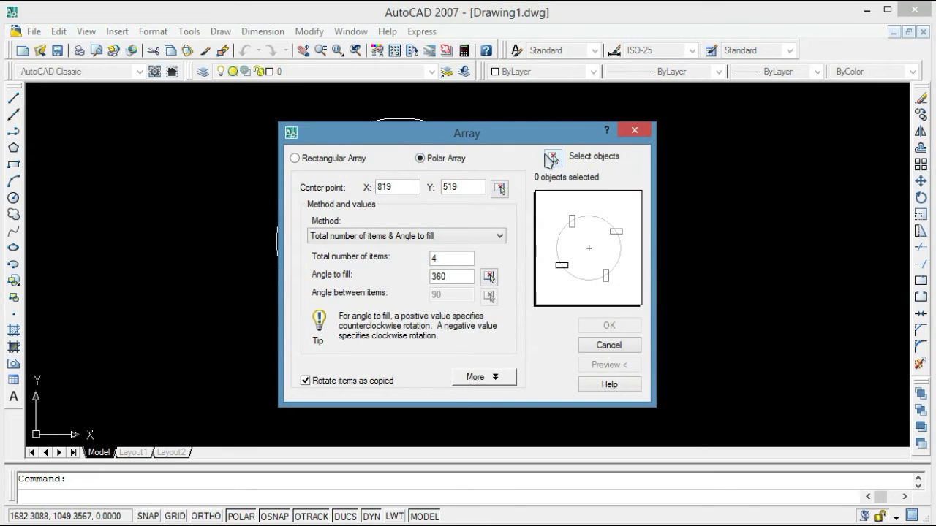
{"action": "left_click", "coordinate": [556, 159]}
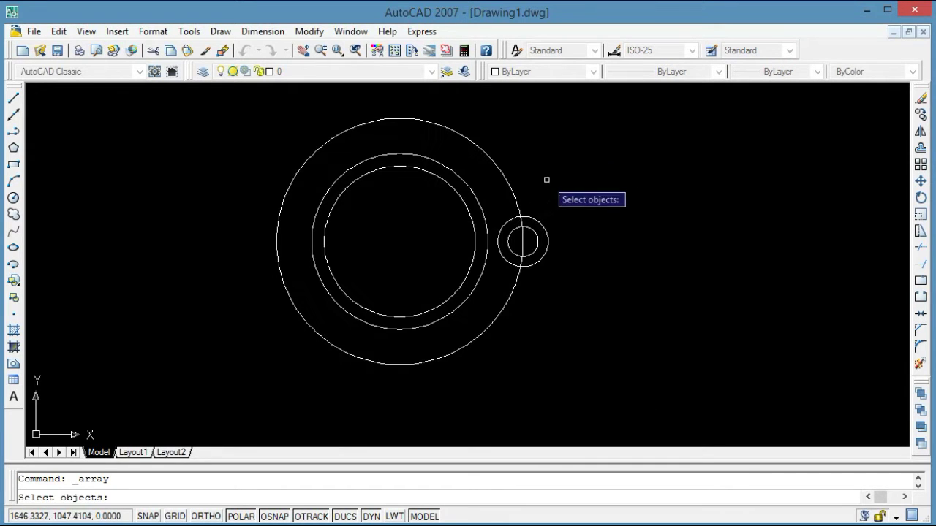
{"action": "left_click", "coordinate": [555, 221]}
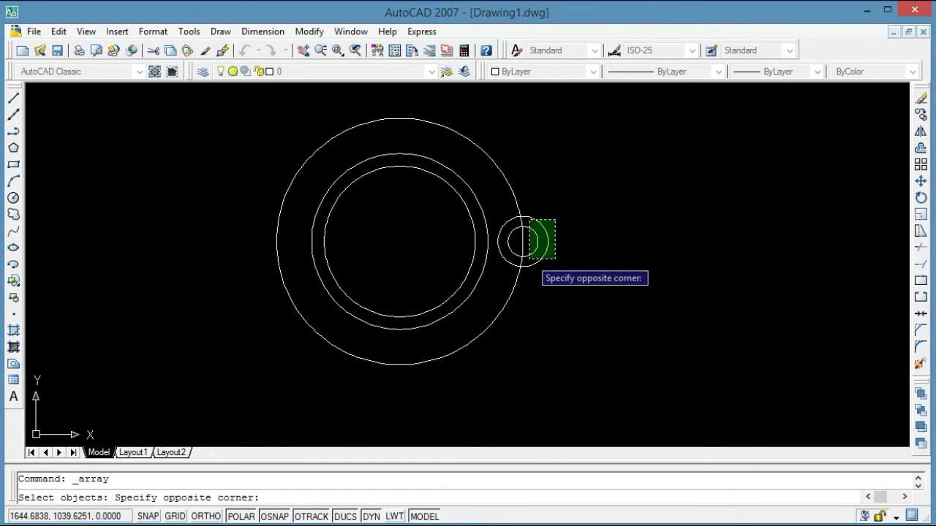
{"action": "left_click", "coordinate": [530, 257]}
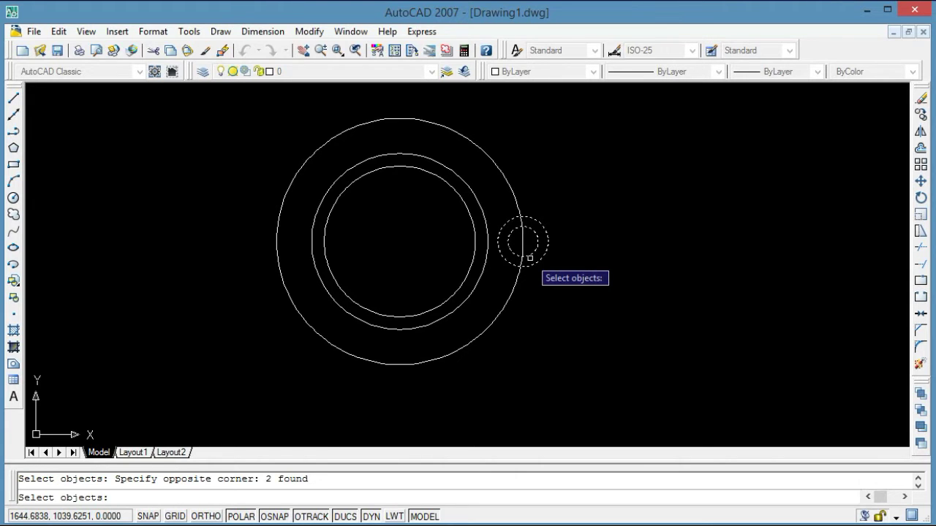
{"action": "key", "text": "Return"}
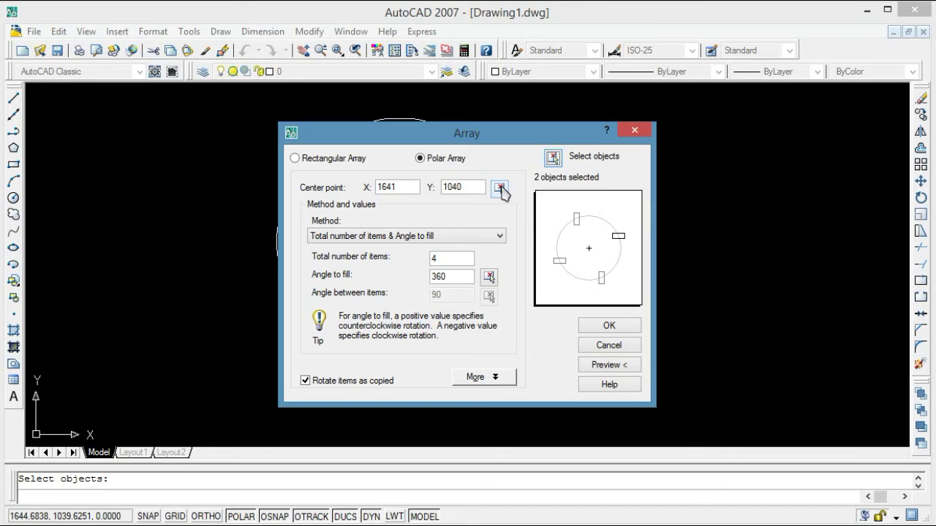
{"action": "left_click", "coordinate": [500, 188]}
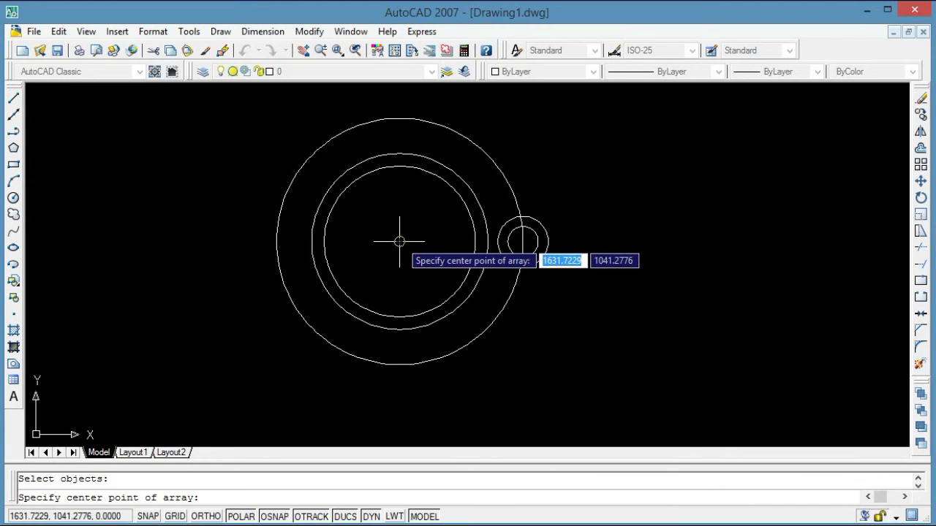
{"action": "left_click", "coordinate": [399, 242]}
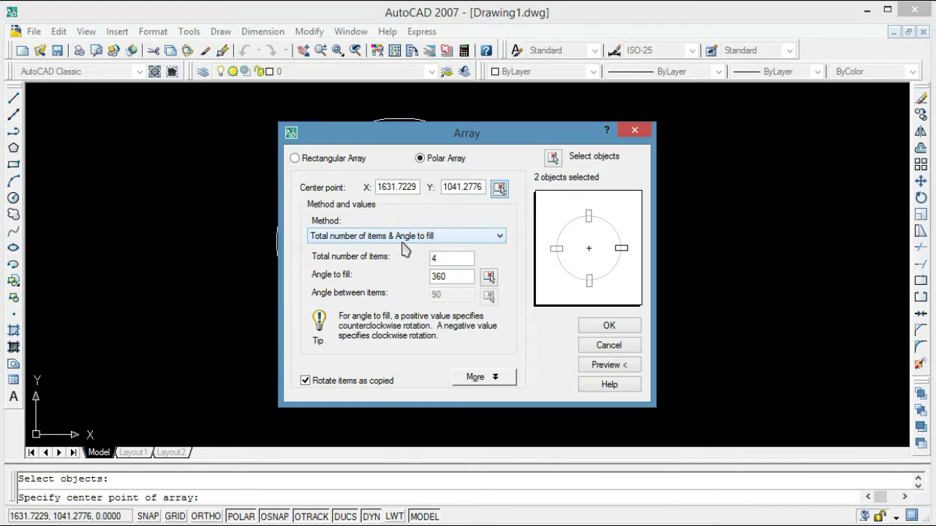
{"action": "double_click", "coordinate": [451, 257]}
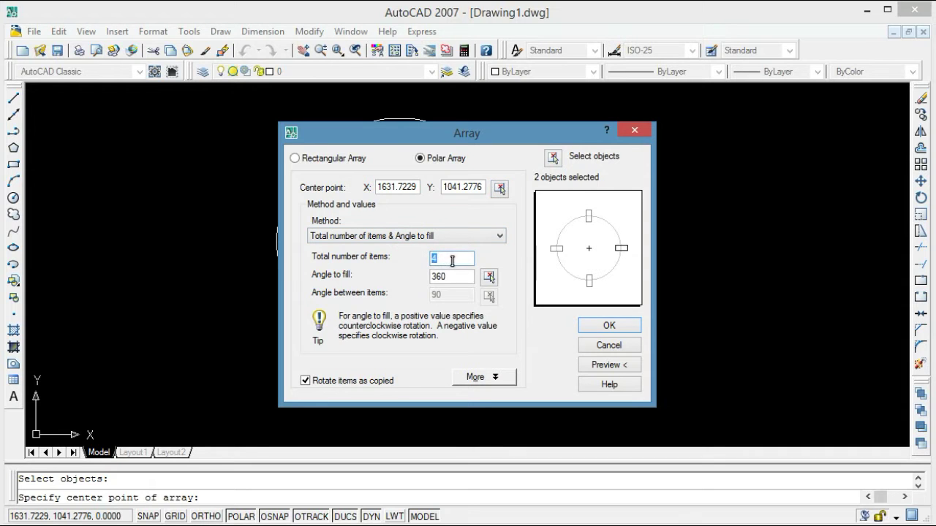
{"action": "left_click", "coordinate": [607, 325]}
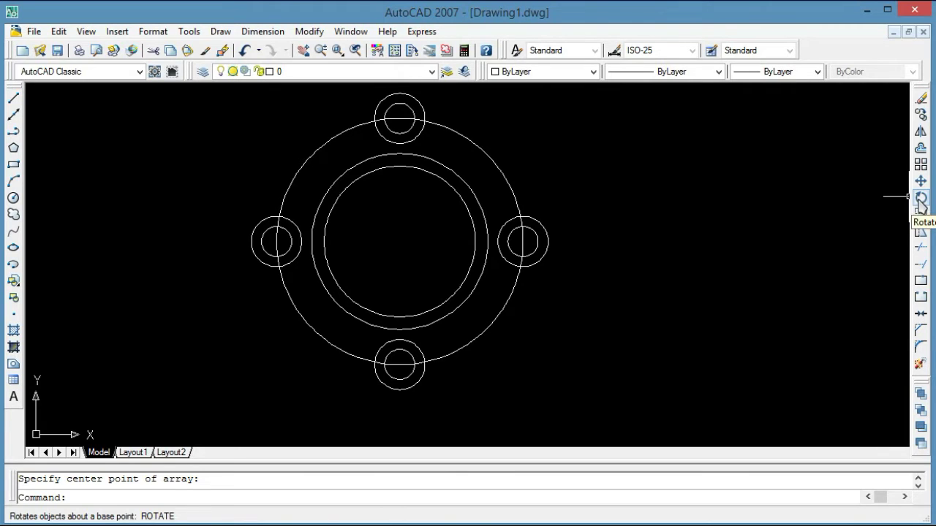
Step: Rotate all 11 objects 45° about the circles' common centre
{"action": "left_click", "coordinate": [920, 199]}
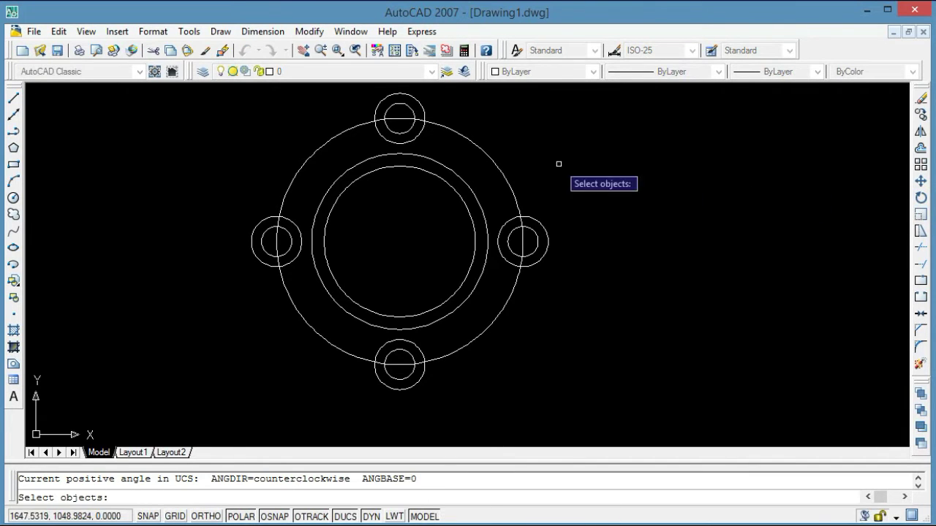
{"action": "left_click", "coordinate": [593, 89]}
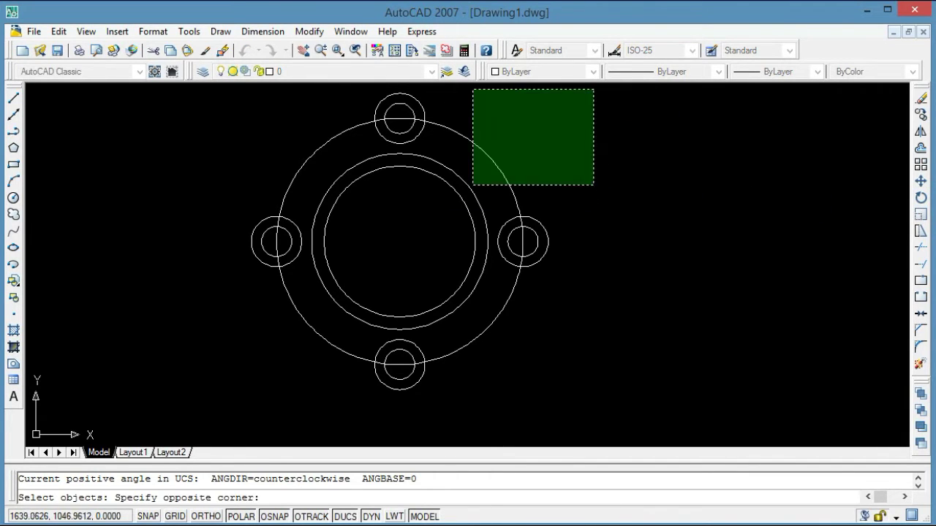
{"action": "left_click", "coordinate": [224, 411]}
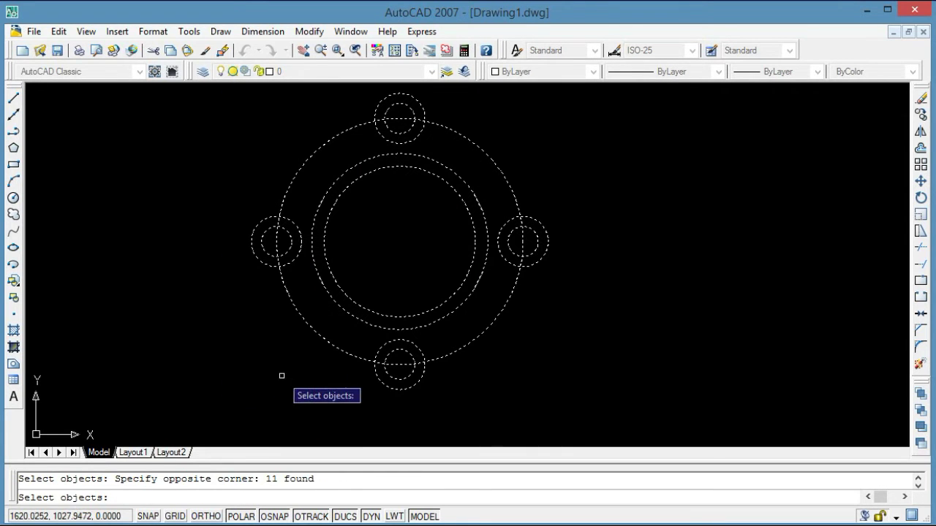
{"action": "key", "text": "Return"}
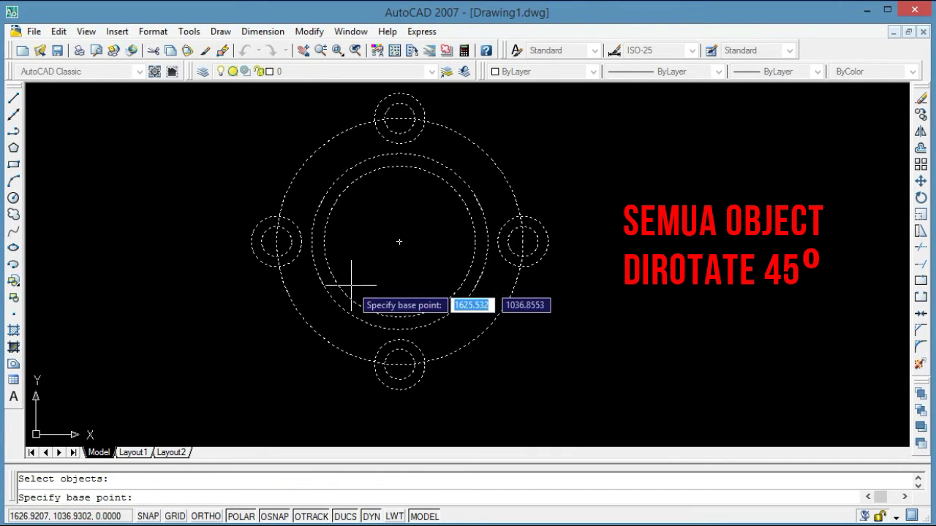
{"action": "left_click", "coordinate": [399, 241]}
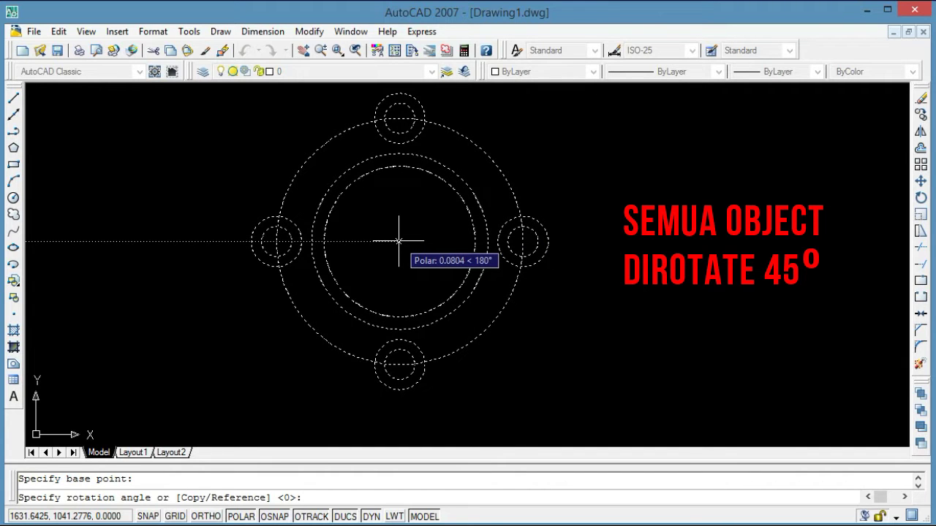
{"action": "type", "text": "45"}
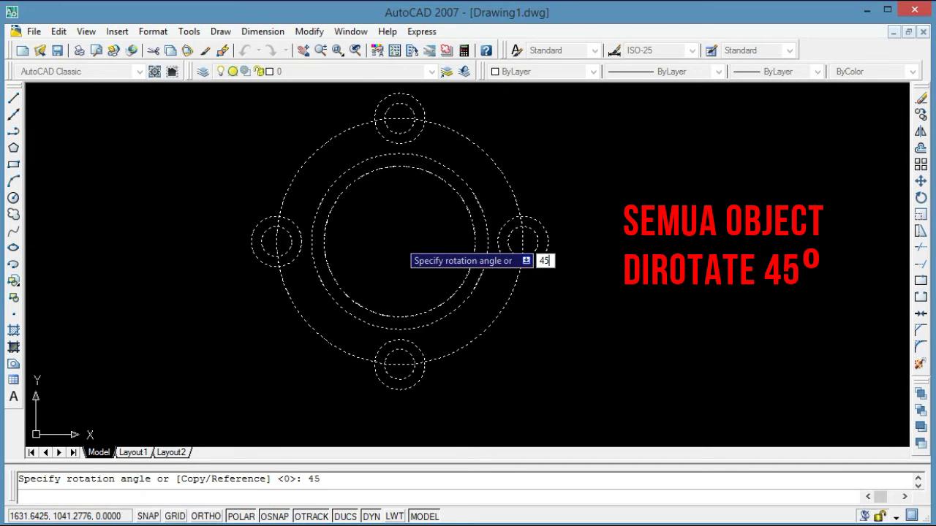
{"action": "key", "text": "Return"}
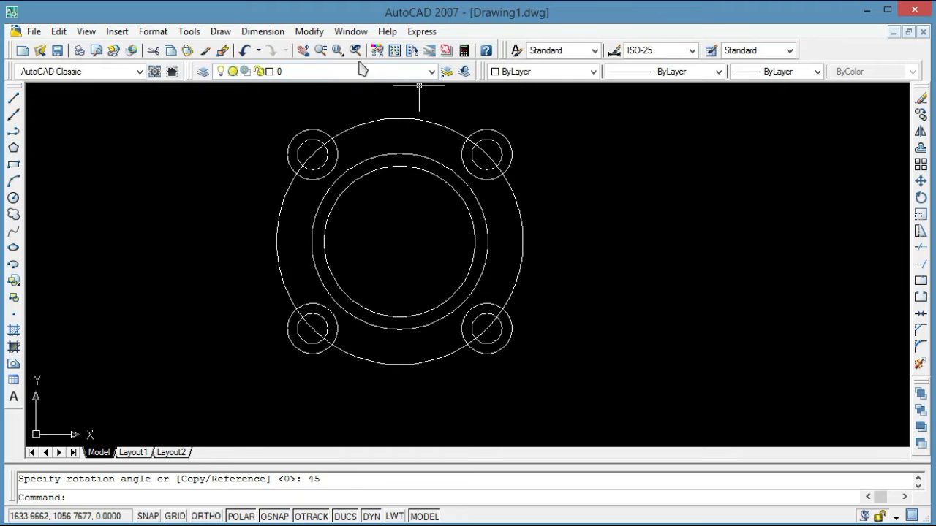
Step: Zoom in and pan so the flange outline fills the drawing area
{"action": "left_click", "coordinate": [323, 51]}
{"action": "left_click_drag", "start_coordinate": [372, 267], "coordinate": [386, 141]}
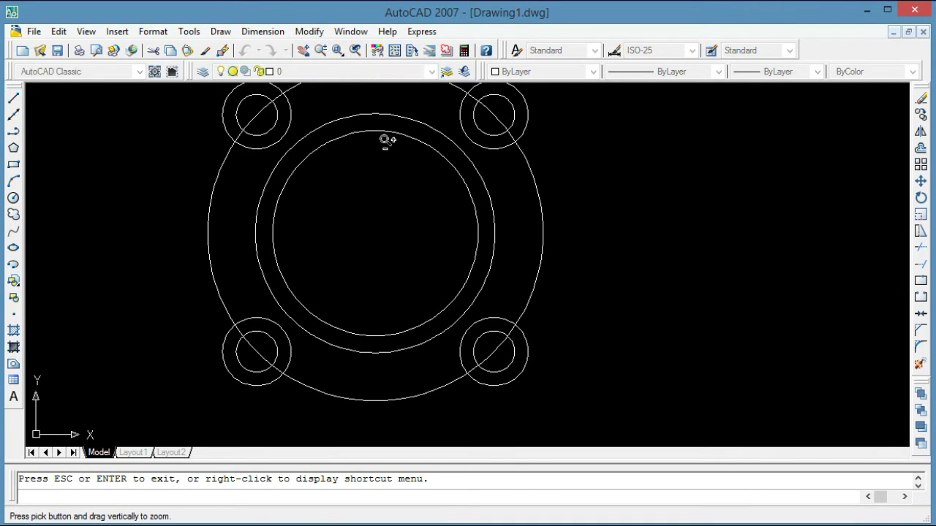
{"action": "left_click", "coordinate": [302, 51]}
{"action": "left_click_drag", "start_coordinate": [297, 152], "coordinate": [334, 183]}
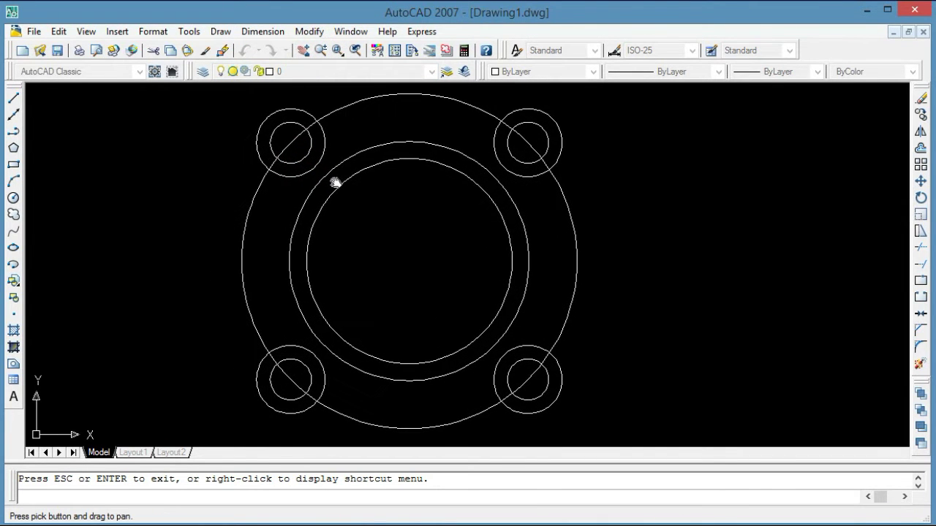
{"action": "key", "text": "Escape"}
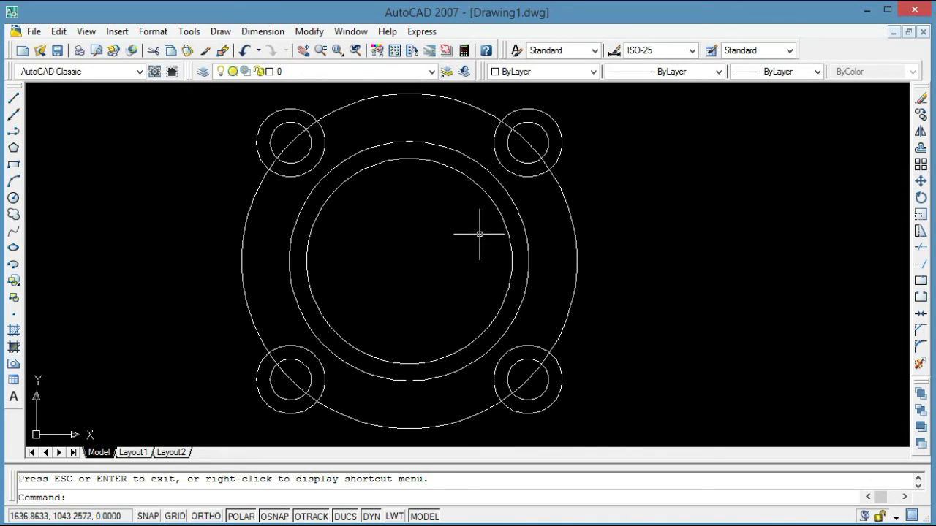
Step: Draw a horizontal line across the bore circle between its left and right quadrants
{"action": "left_click", "coordinate": [15, 97]}
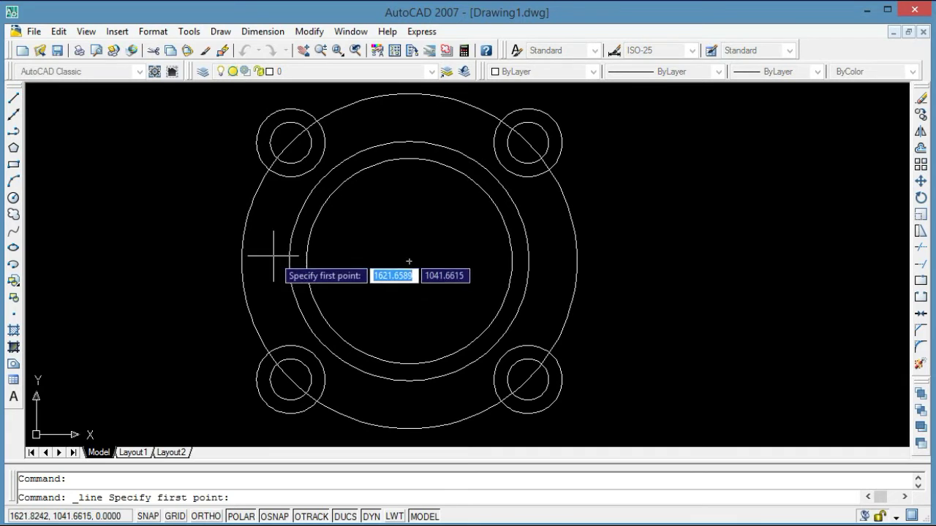
{"action": "left_click", "coordinate": [305, 261]}
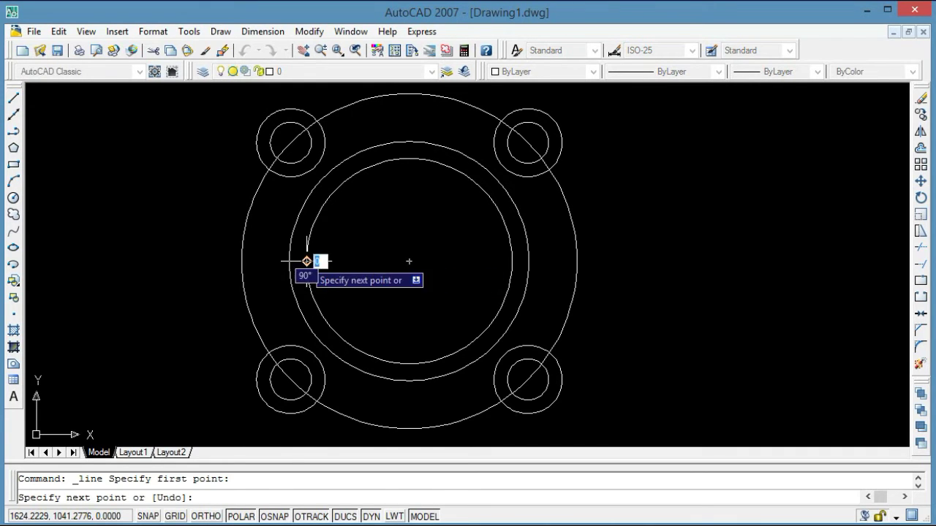
{"action": "left_click", "coordinate": [511, 261]}
{"action": "key", "text": "Escape"}
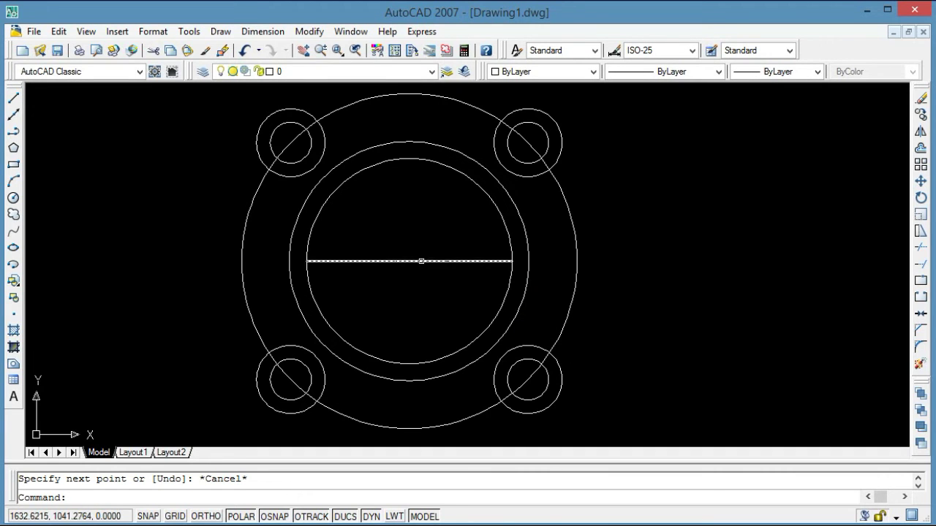
Step: Copy the bore line 10 units up and 10 units down from its midpoint
{"action": "left_click", "coordinate": [921, 115]}
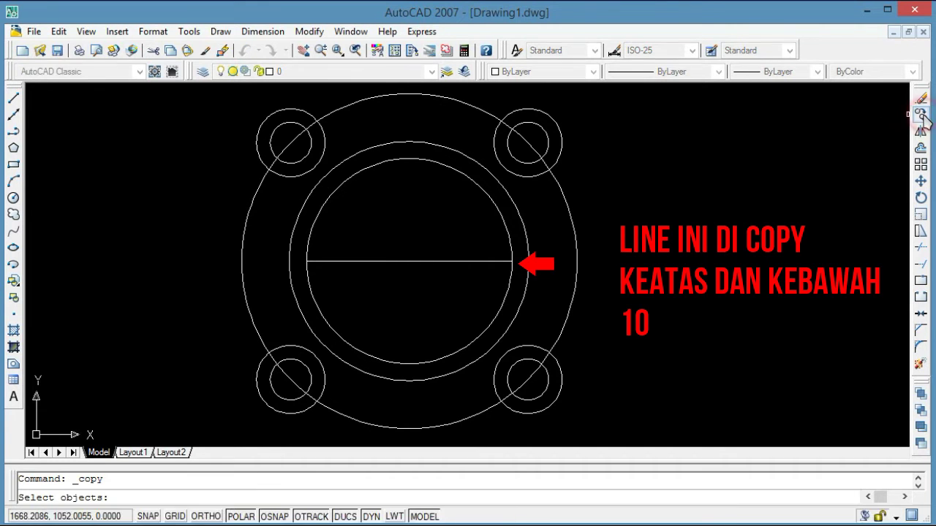
{"action": "left_click", "coordinate": [424, 259]}
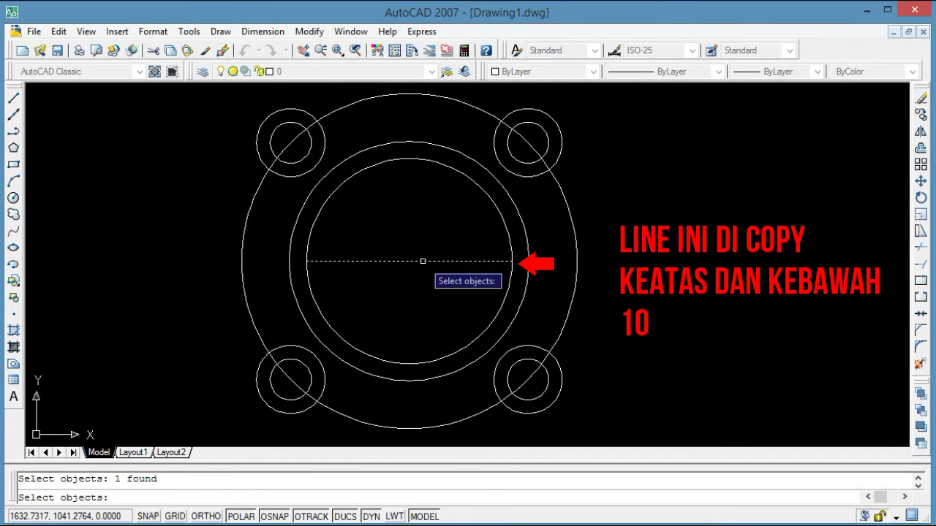
{"action": "key", "text": "Return"}
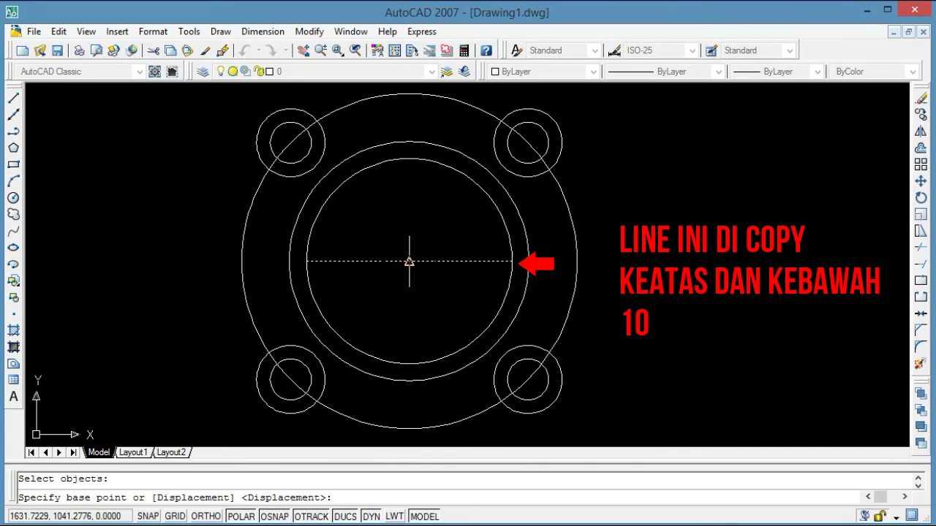
{"action": "left_click", "coordinate": [409, 261]}
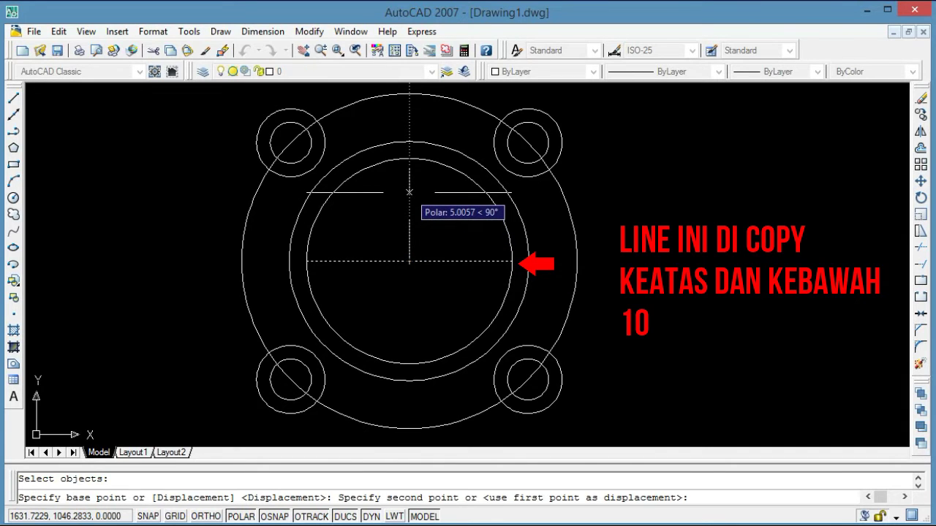
{"action": "type", "text": "10"}
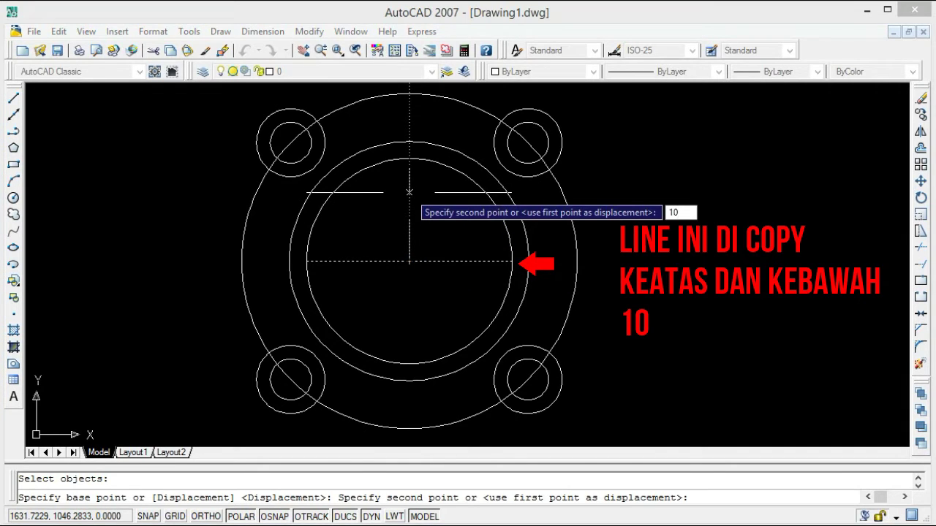
{"action": "key", "text": "Return"}
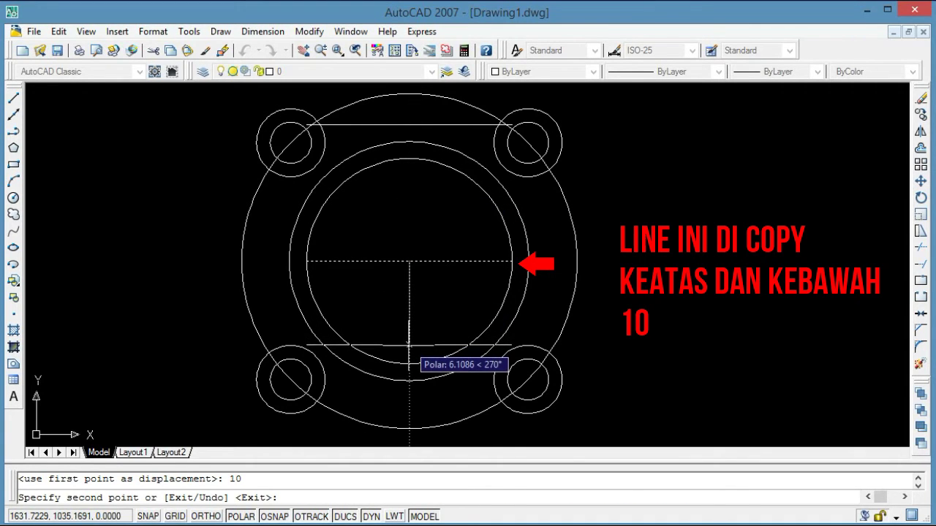
{"action": "type", "text": "10"}
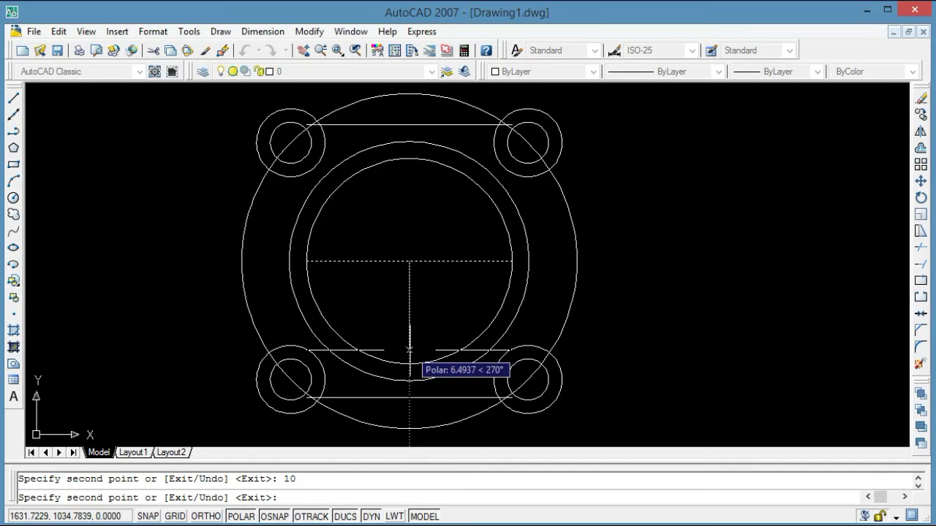
{"action": "key", "text": "Return"}
{"action": "key", "text": "Escape"}
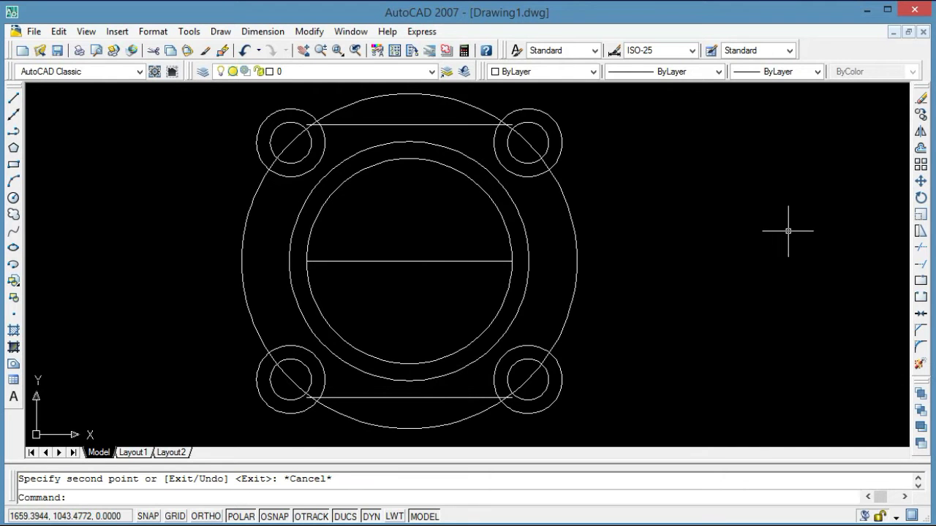
Step: Rotate the bore line 90° about its midpoint so it runs vertically
{"action": "left_click", "coordinate": [920, 200]}
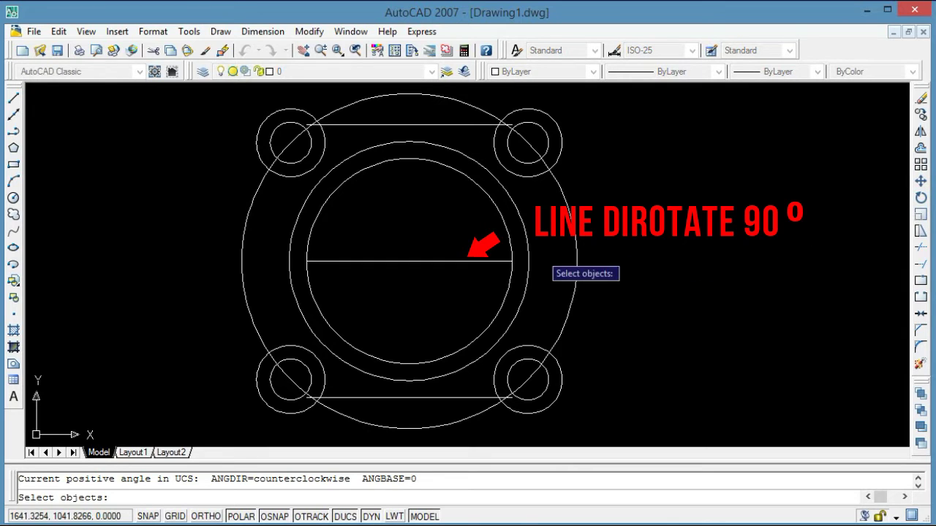
{"action": "left_click", "coordinate": [429, 261]}
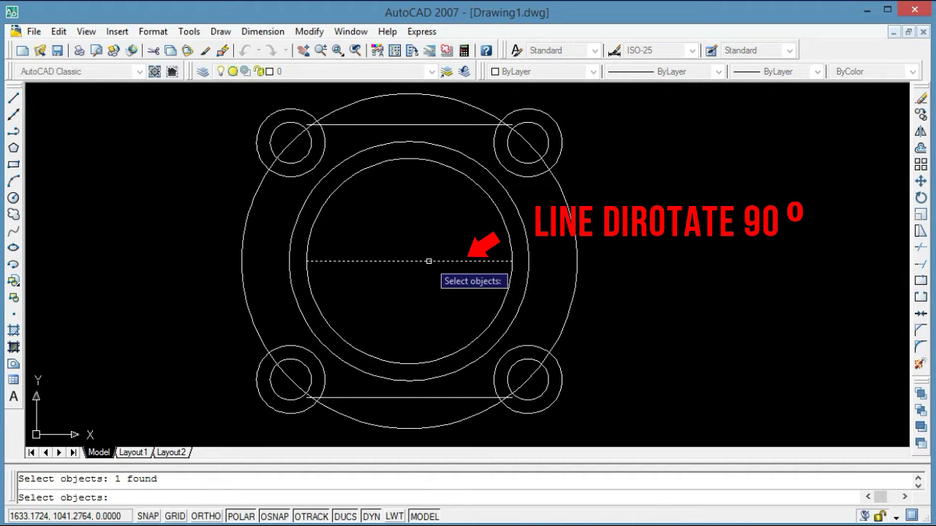
{"action": "key", "text": "Return"}
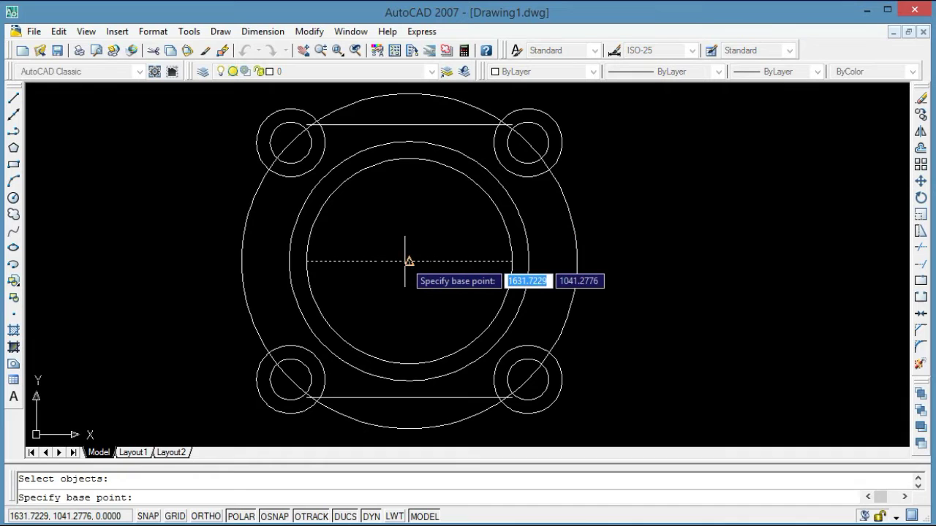
{"action": "left_click", "coordinate": [408, 261]}
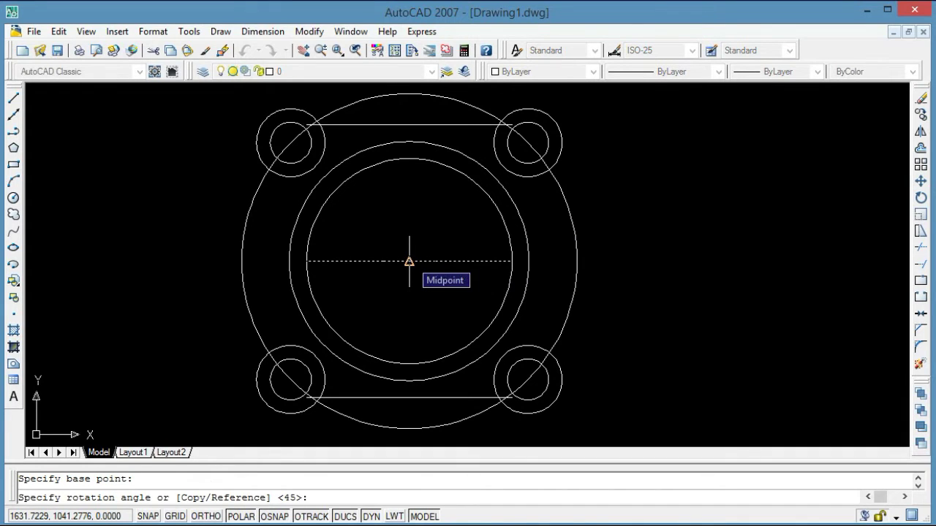
{"action": "type", "text": "90"}
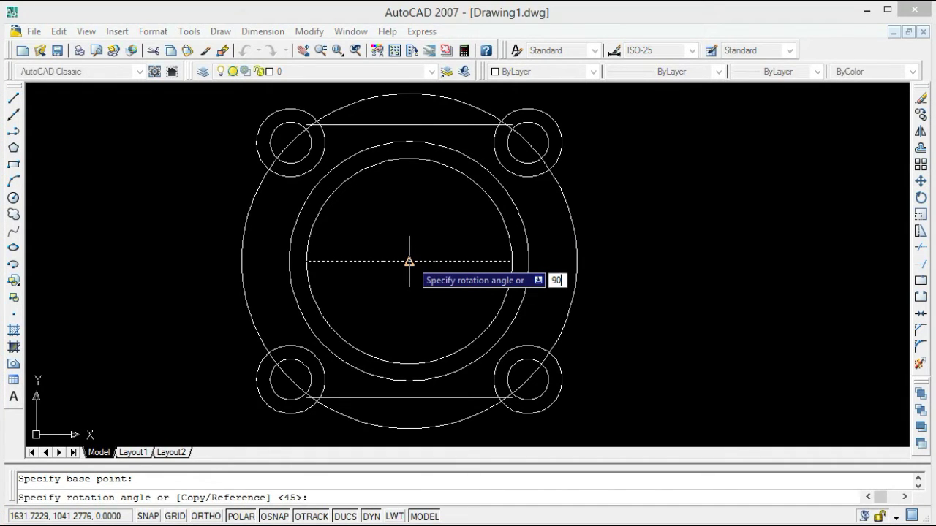
{"action": "key", "text": "Return"}
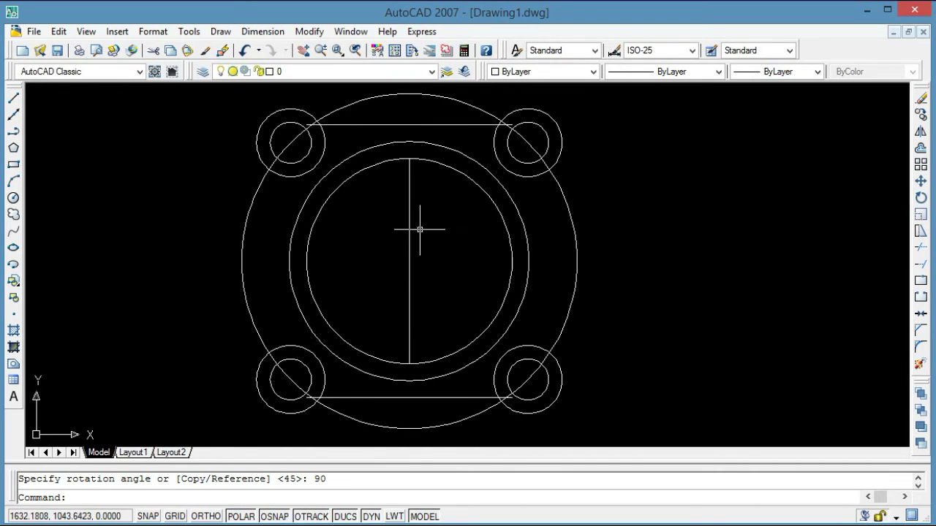
Step: Copy the vertical bore line 10 units left and 10 units right from its midpoint
{"action": "left_click", "coordinate": [920, 115]}
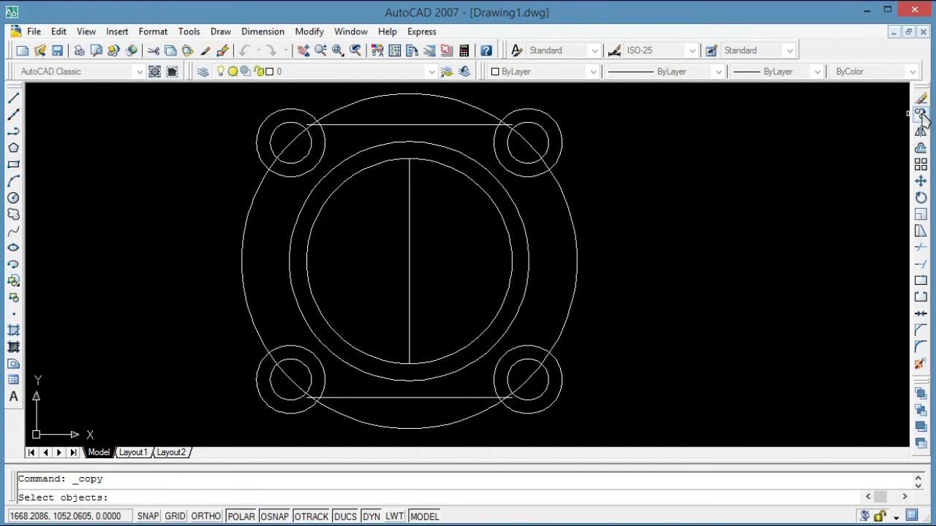
{"action": "left_click", "coordinate": [410, 248]}
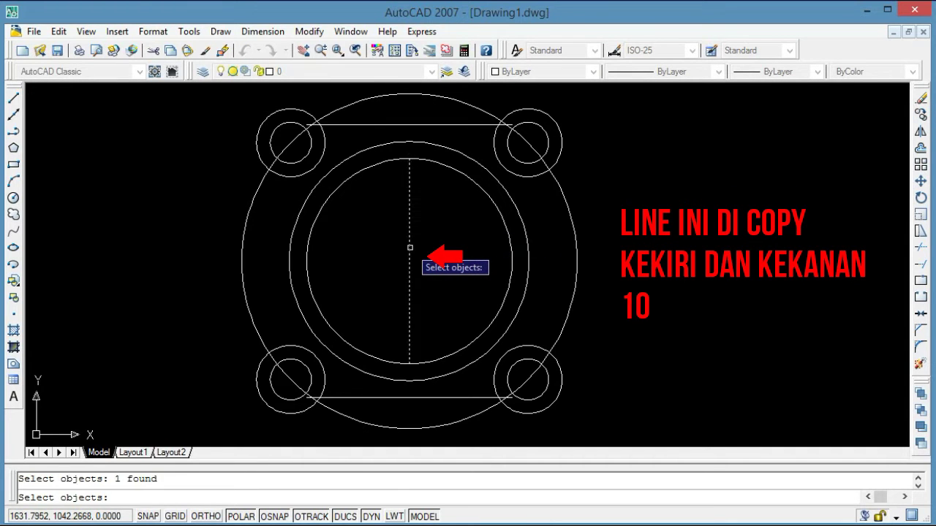
{"action": "key", "text": "Return"}
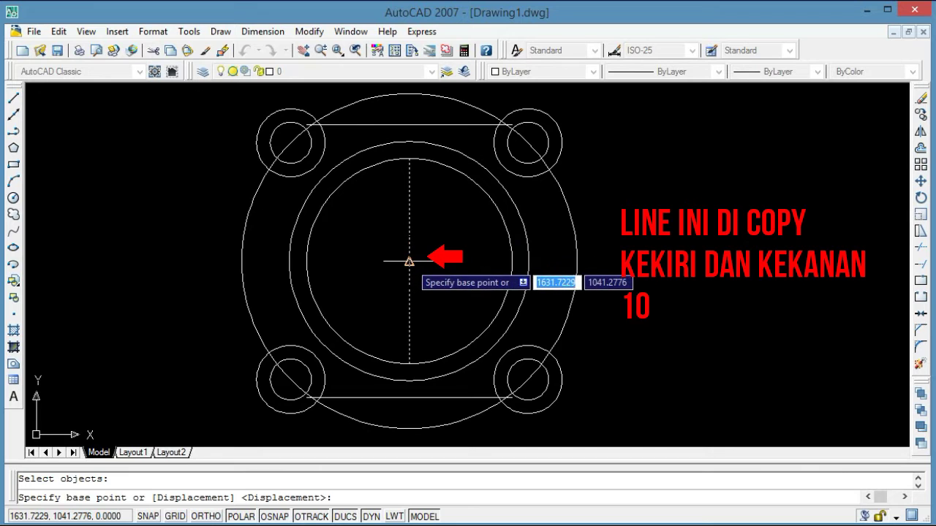
{"action": "left_click", "coordinate": [409, 260]}
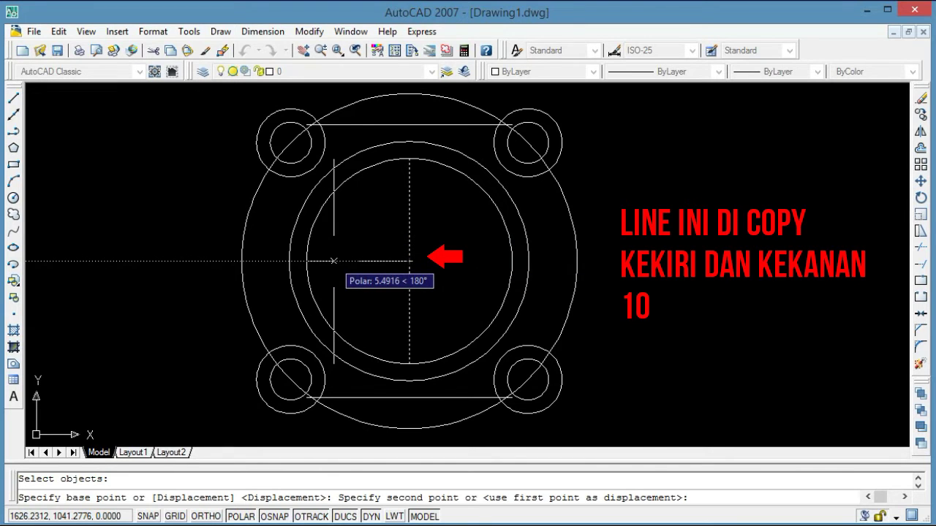
{"action": "type", "text": "10"}
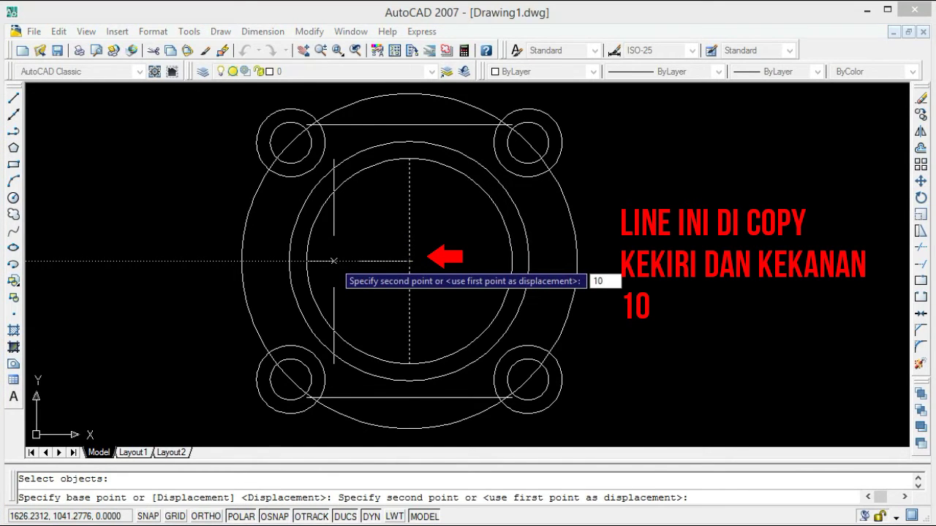
{"action": "key", "text": "Return"}
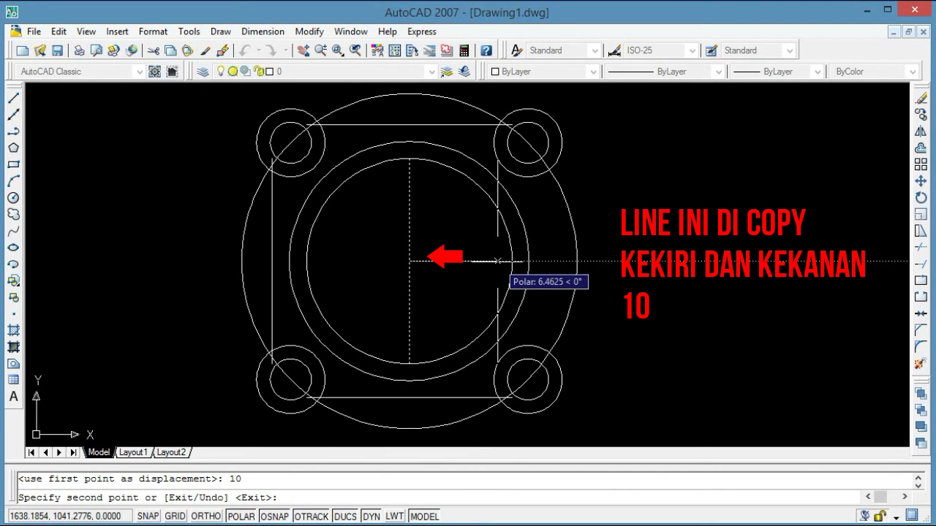
{"action": "type", "text": "10"}
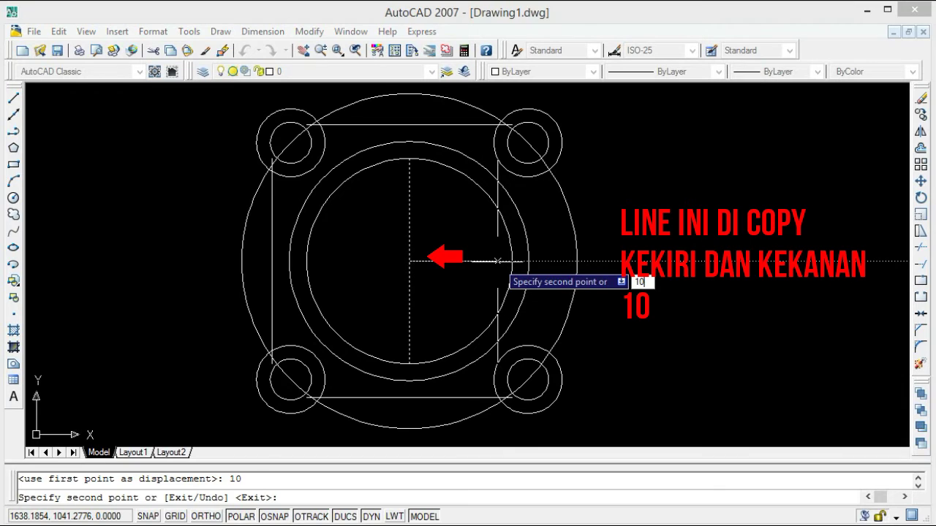
{"action": "key", "text": "Return"}
{"action": "key", "text": "Escape"}
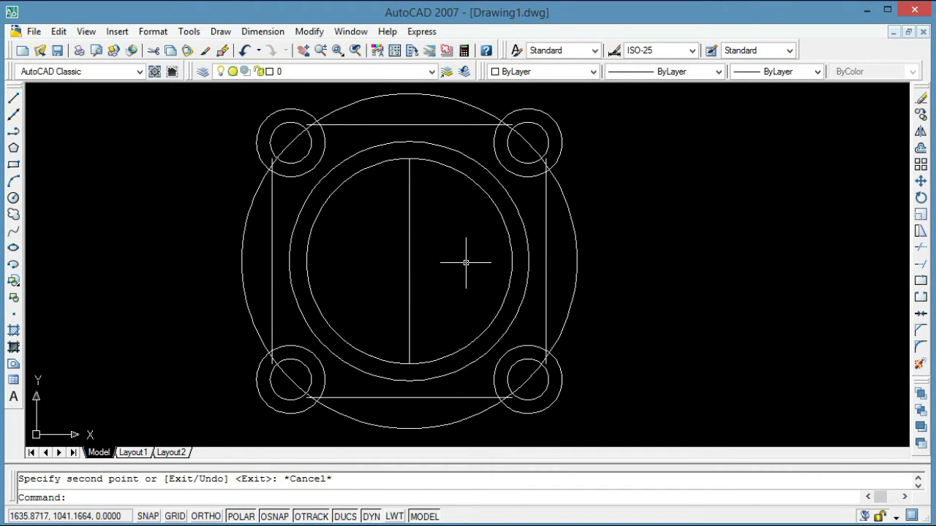
Step: Erase the large outer circle and the vertical centre line
{"action": "left_click", "coordinate": [575, 228]}
{"action": "key", "text": "Delete"}
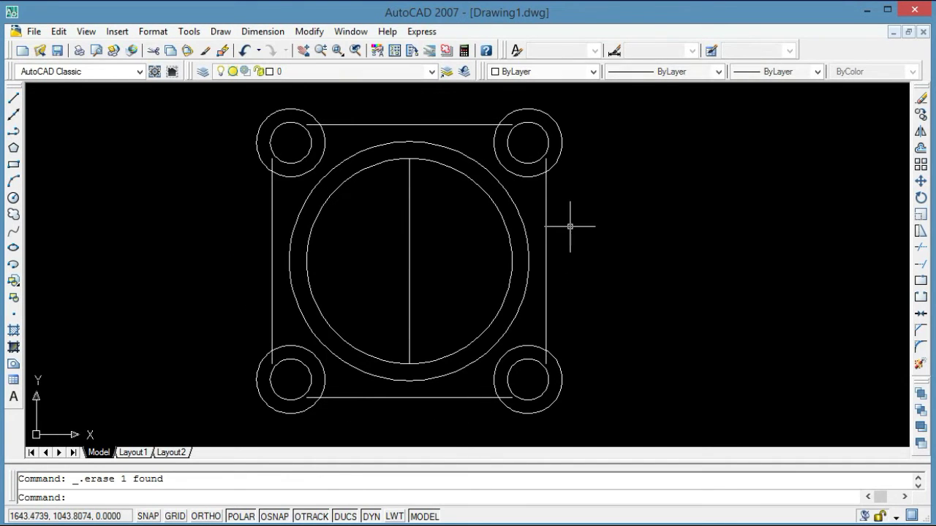
{"action": "left_click", "coordinate": [409, 239]}
{"action": "key", "text": "Delete"}
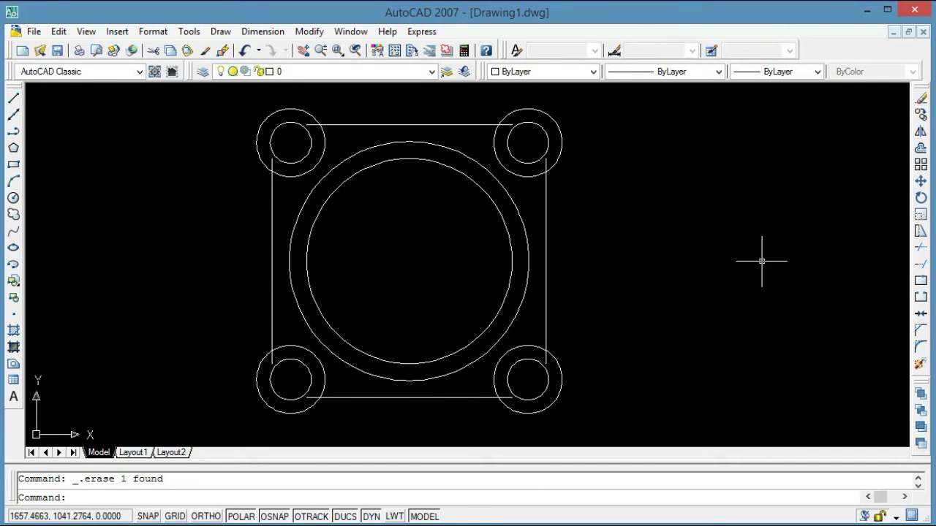
Step: Trim the overlapping lug arcs and square edges into one continuous lugged outline
{"action": "left_click", "coordinate": [921, 253]}
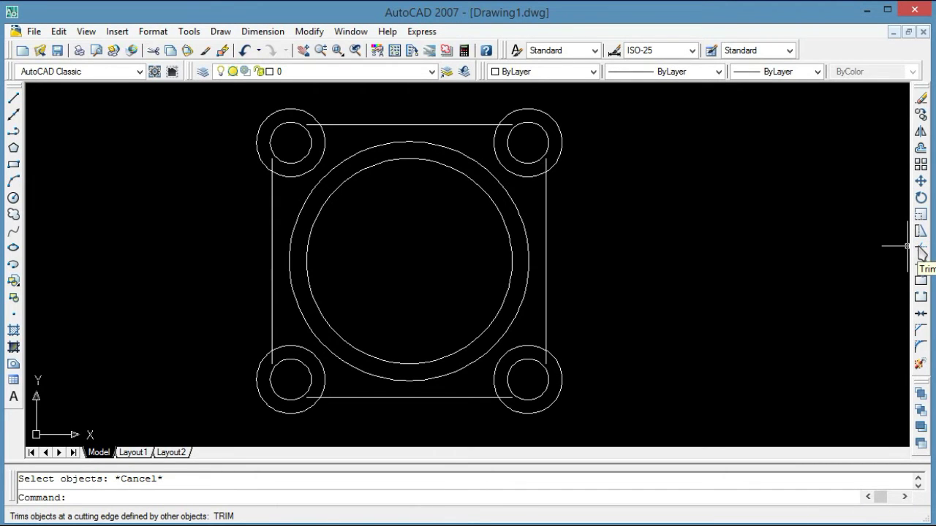
{"action": "left_click", "coordinate": [921, 247]}
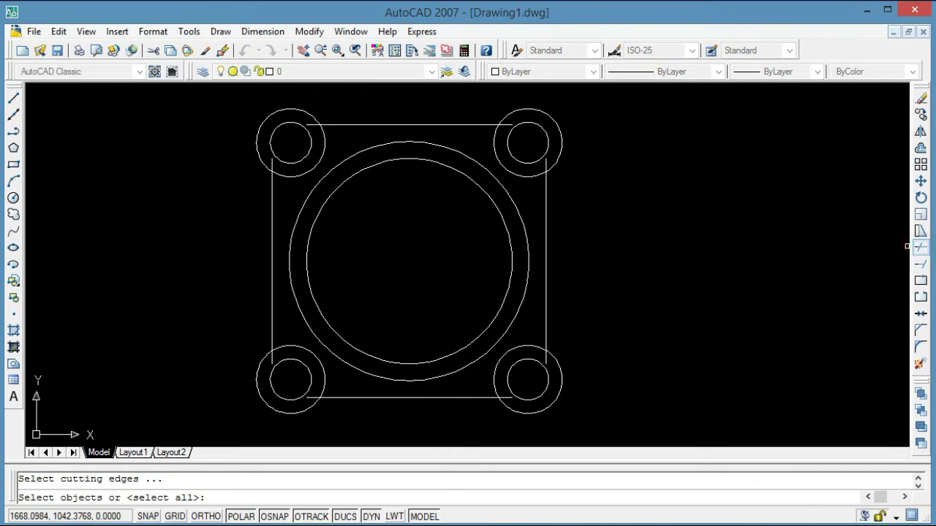
{"action": "key", "text": "Return"}
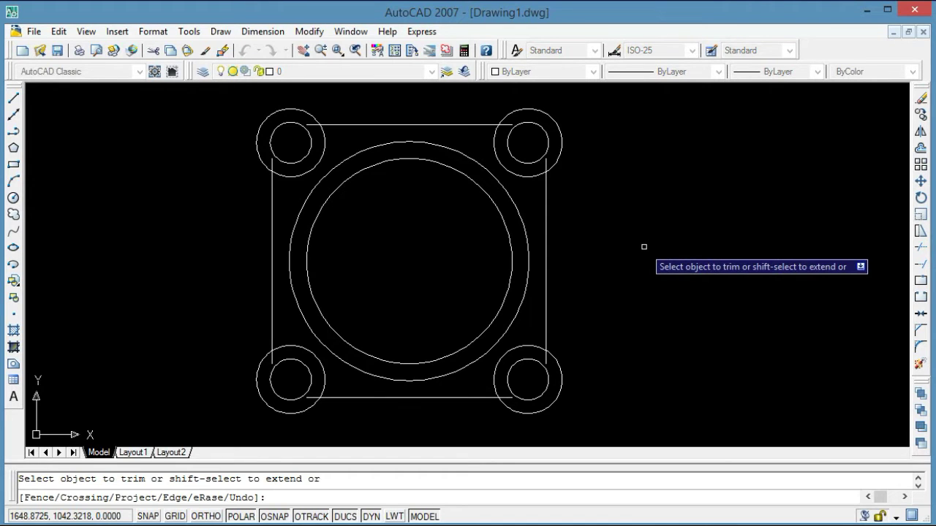
{"action": "left_click", "coordinate": [515, 175]}
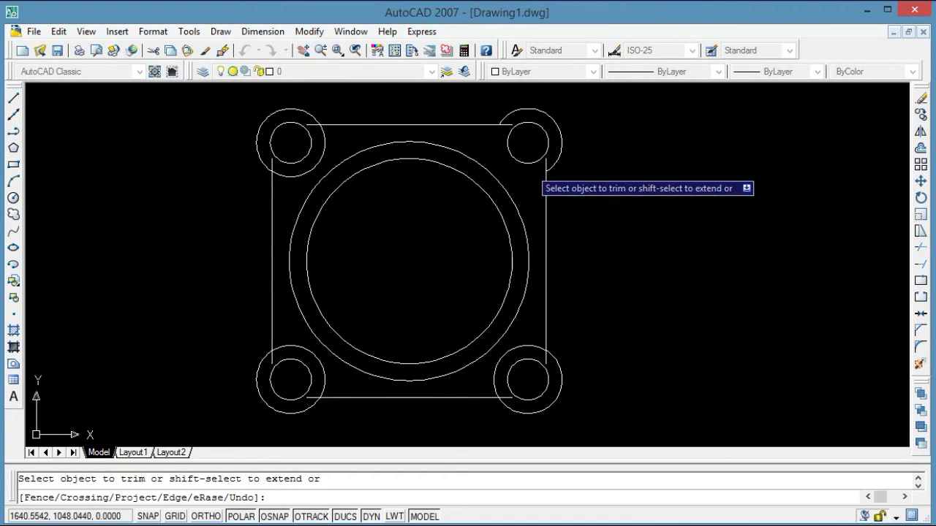
{"action": "left_click", "coordinate": [506, 126]}
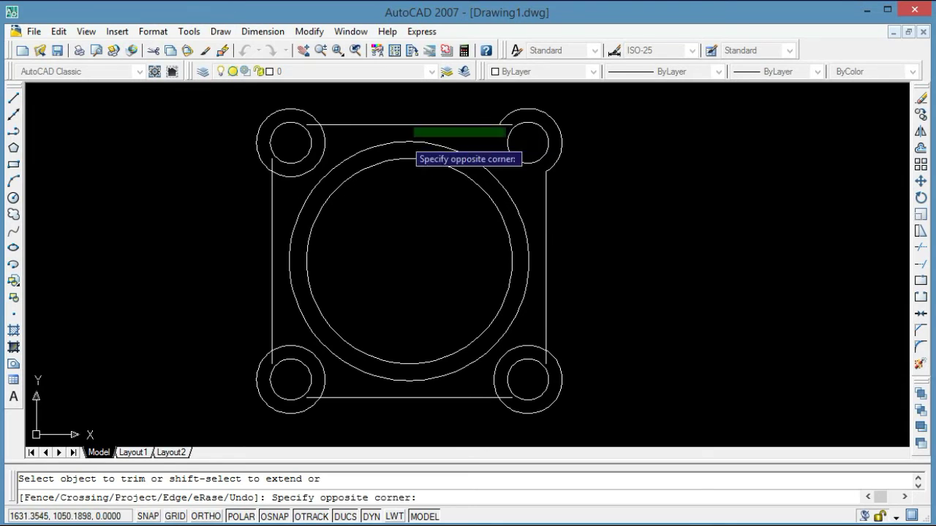
{"action": "left_click", "coordinate": [439, 132]}
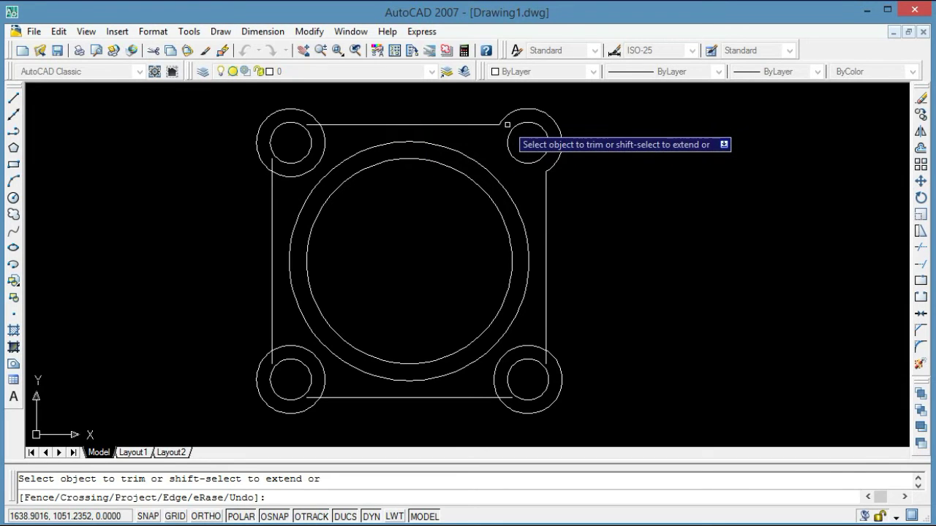
{"action": "left_click", "coordinate": [316, 161]}
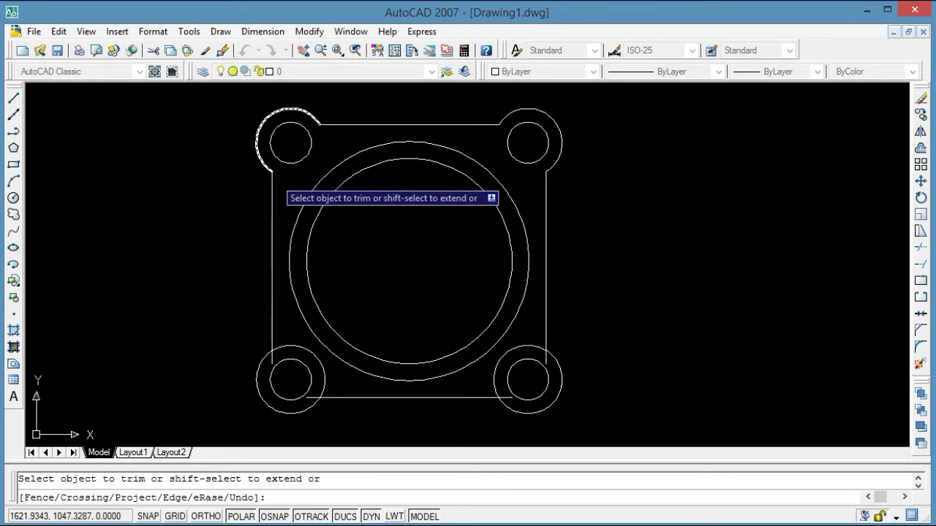
{"action": "left_click", "coordinate": [272, 358]}
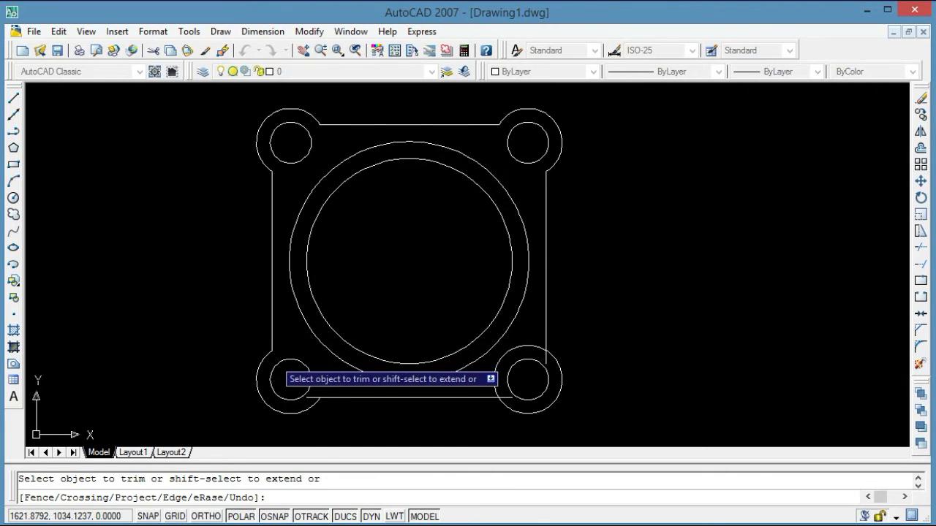
{"action": "left_click", "coordinate": [310, 396]}
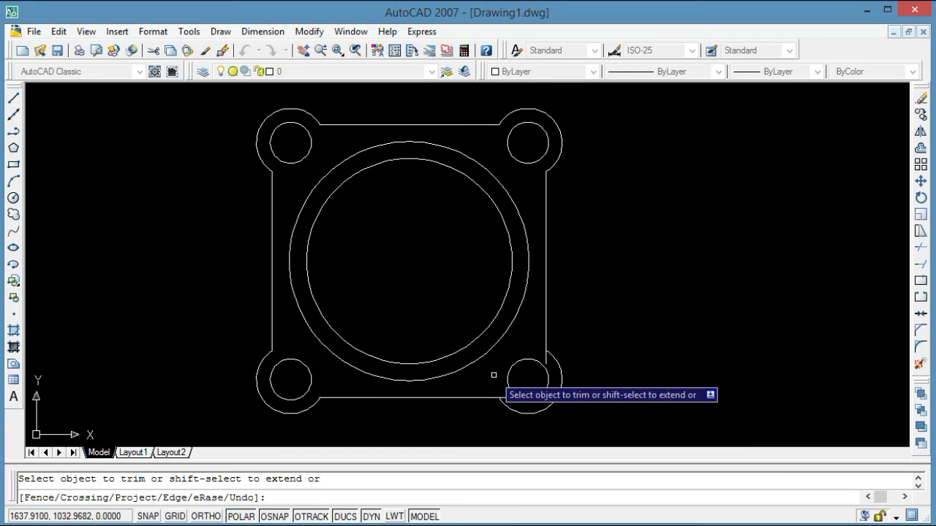
{"action": "left_click", "coordinate": [546, 359]}
{"action": "key", "text": "Escape"}
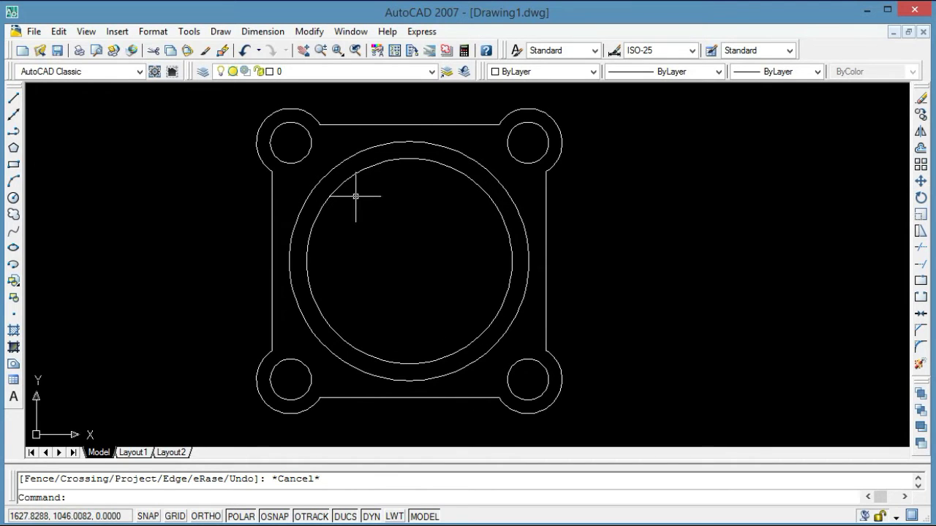
Step: Switch to the 3D Modeling workspace and show the outline in SW Isometric, zoomed out
{"action": "left_click", "coordinate": [125, 72]}
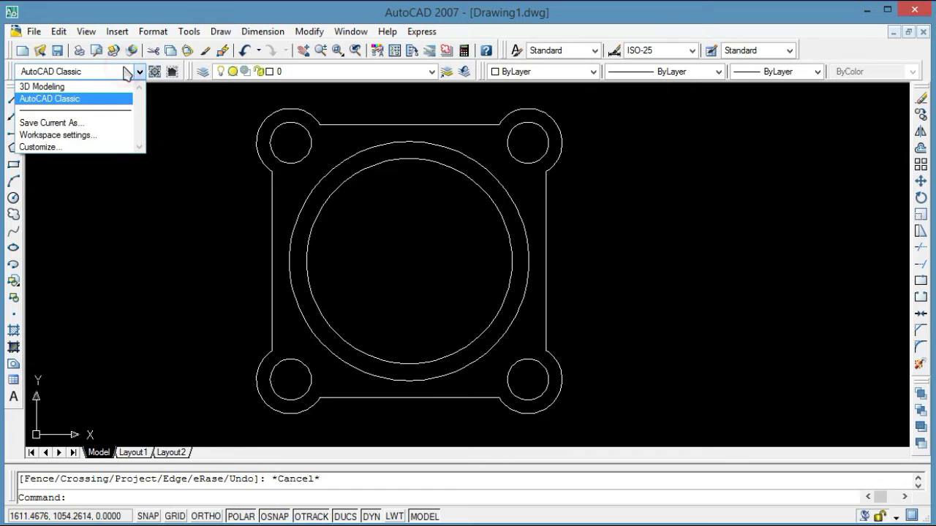
{"action": "left_click", "coordinate": [43, 87]}
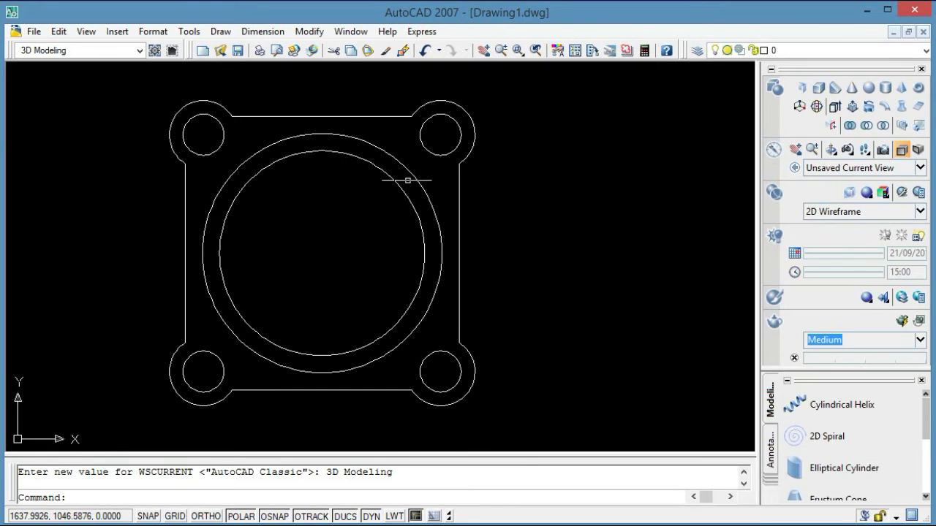
{"action": "left_click", "coordinate": [86, 31]}
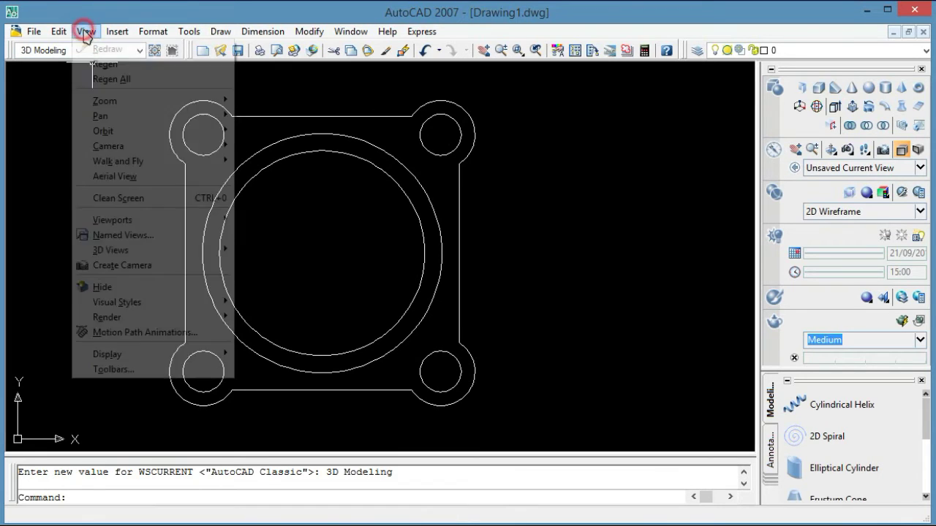
{"action": "mouse_move", "coordinate": [110, 250]}
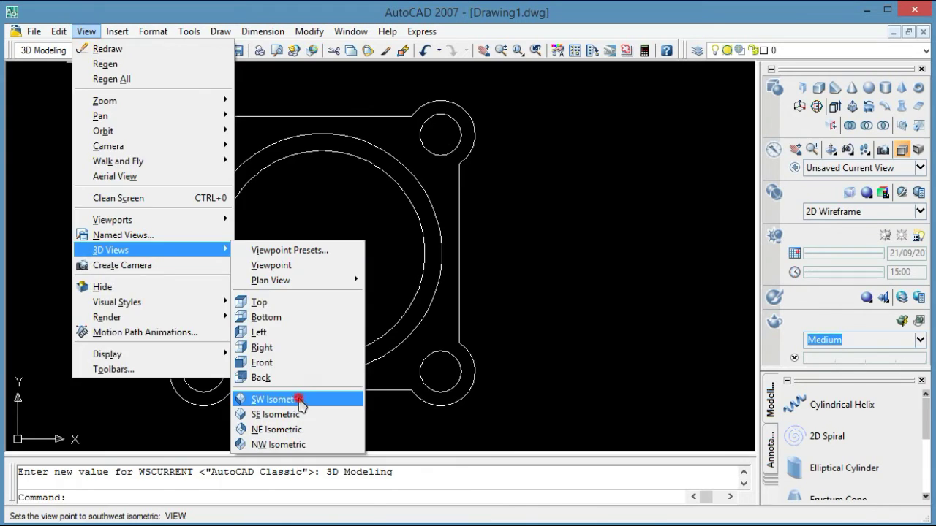
{"action": "left_click", "coordinate": [299, 400]}
{"action": "left_click", "coordinate": [505, 51]}
{"action": "left_click_drag", "start_coordinate": [484, 119], "coordinate": [472, 253]}
{"action": "key", "text": "Escape"}
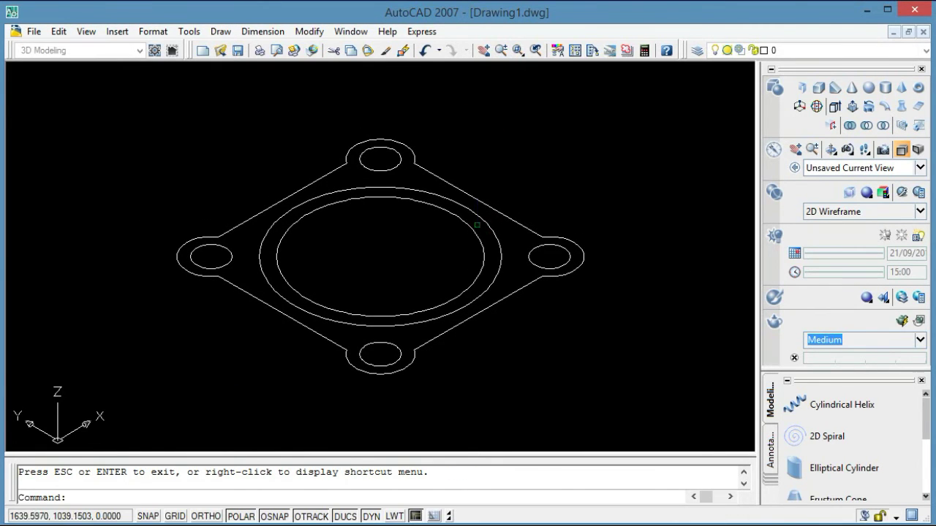
Step: Apply the Conceptual visual style and start entering the REGION command
{"action": "left_click", "coordinate": [857, 212]}
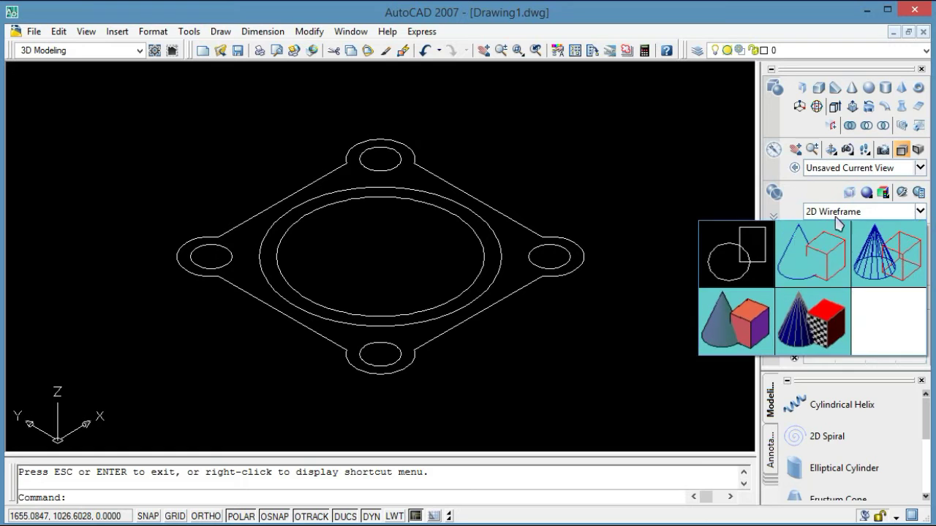
{"action": "left_click", "coordinate": [735, 324]}
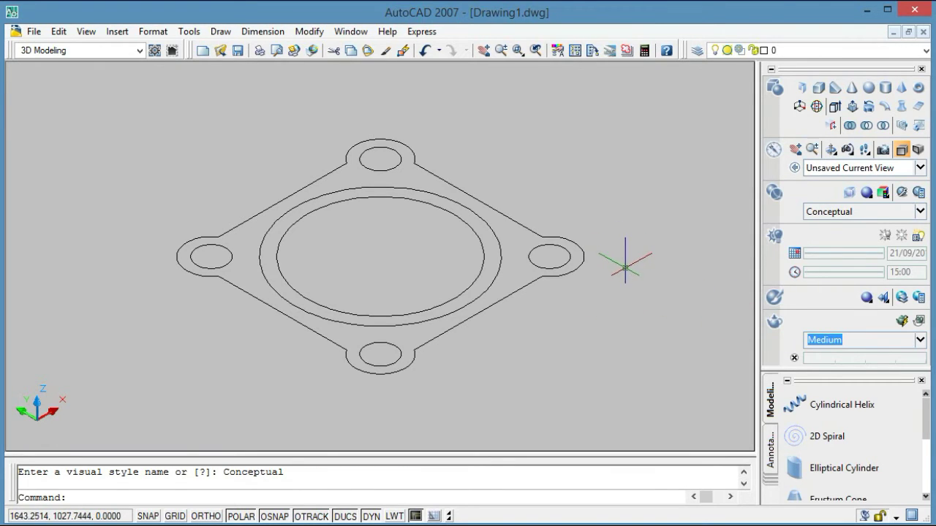
{"action": "type", "text": "RADION"}
{"action": "key", "text": "Return"}
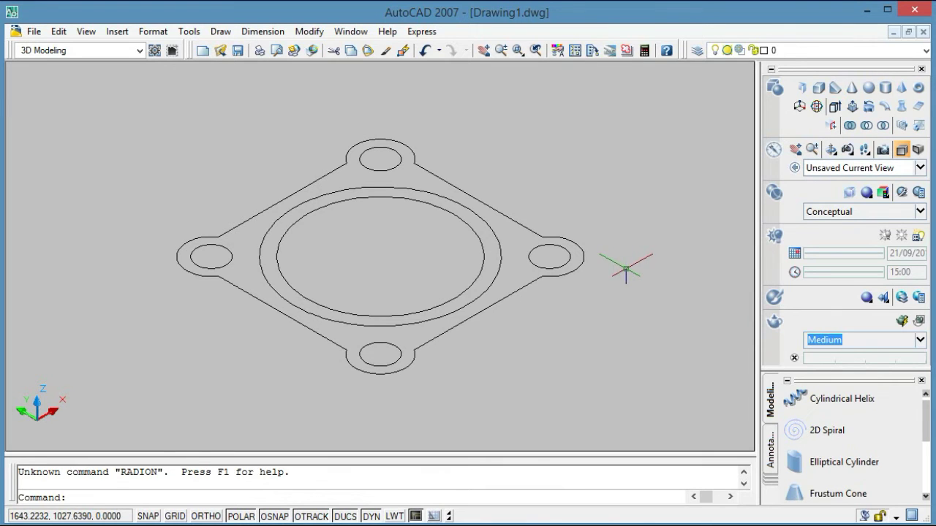
{"action": "type", "text": "region"}
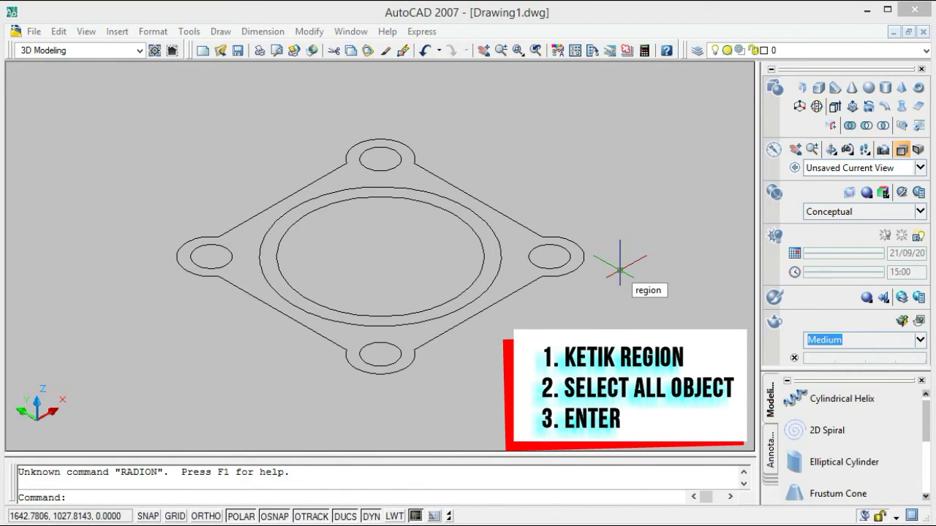
Step: Window-select all 14 flange curves and convert them into 7 regions
{"action": "key", "text": "Return"}
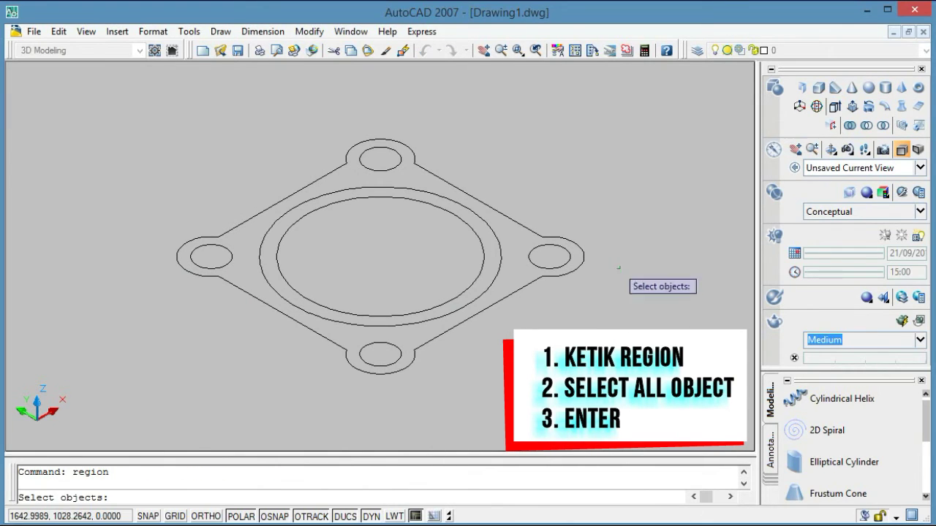
{"action": "left_click", "coordinate": [609, 120]}
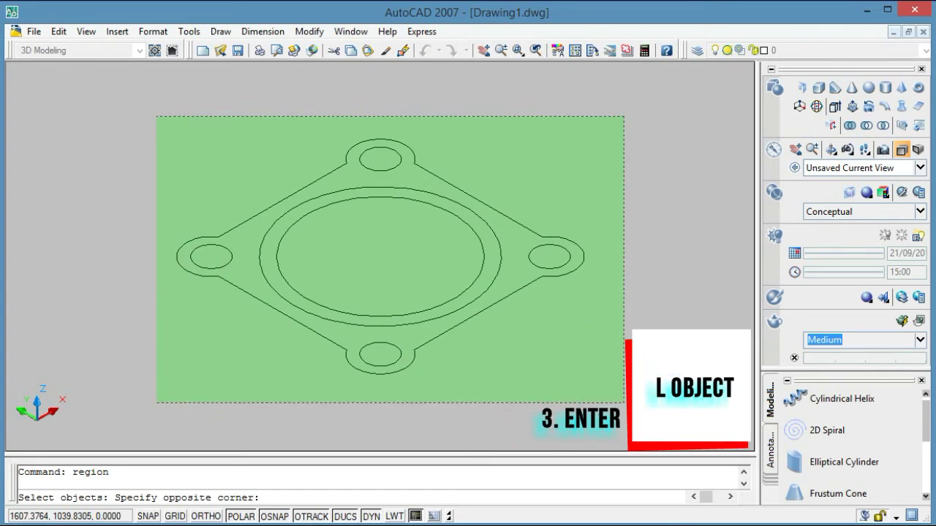
{"action": "left_click", "coordinate": [139, 411]}
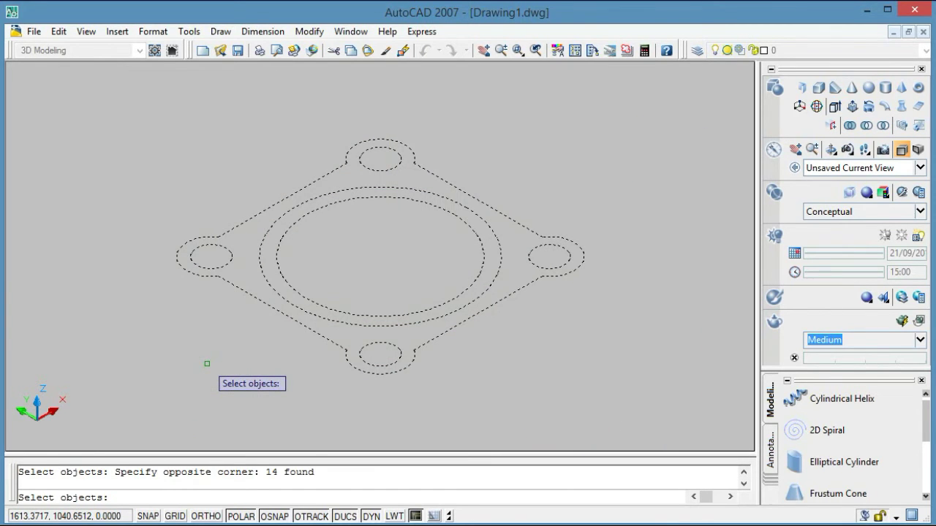
{"action": "key", "text": "Return"}
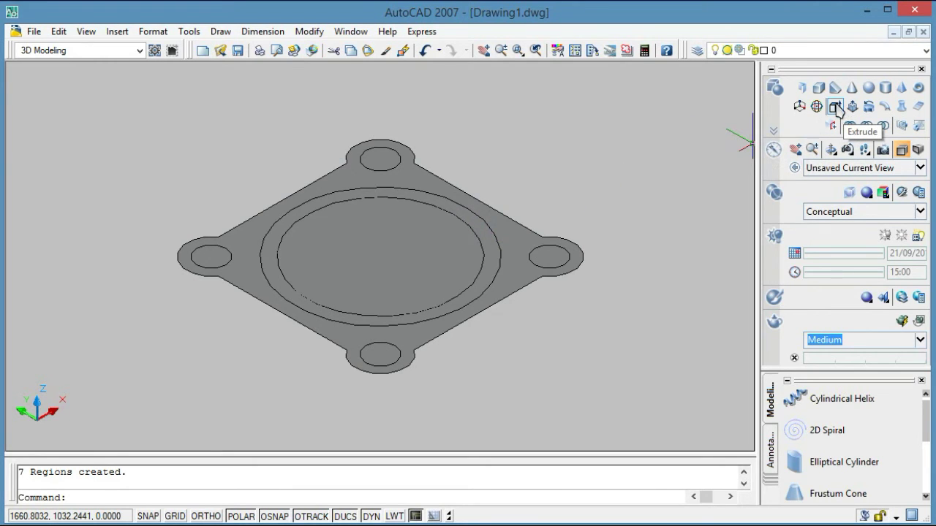
Step: Undo the last extrusion, then extrude the inner and outer central circles by -10
{"action": "key", "text": "ctrl+z"}
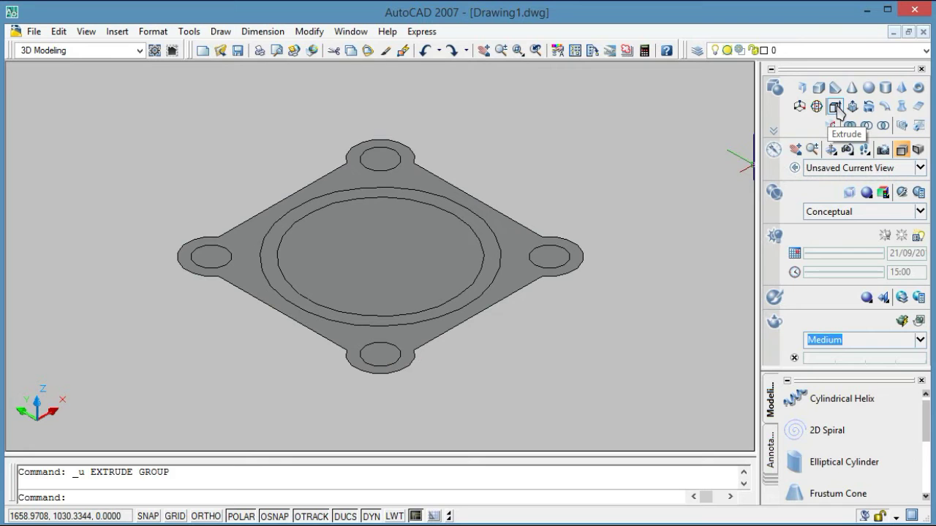
{"action": "left_click", "coordinate": [835, 108]}
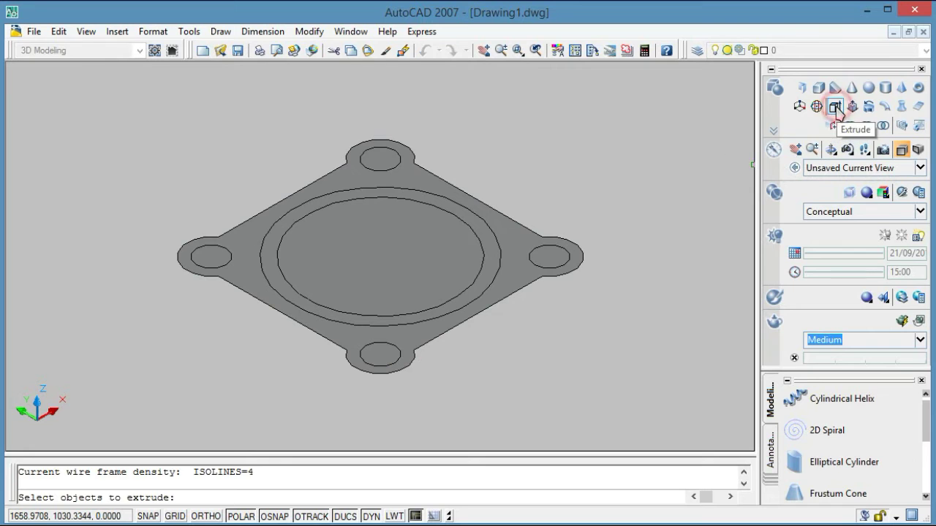
{"action": "left_click", "coordinate": [476, 280]}
{"action": "left_click", "coordinate": [485, 289]}
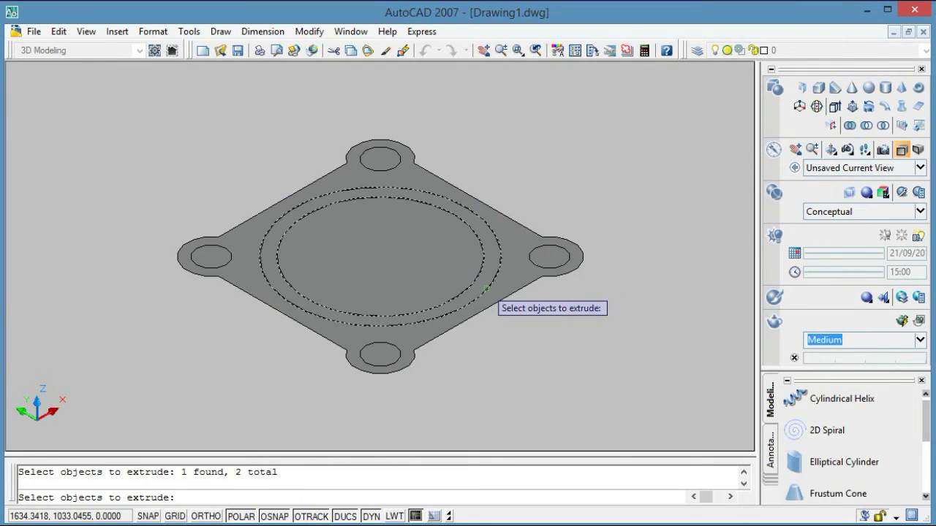
{"action": "key", "text": "Return"}
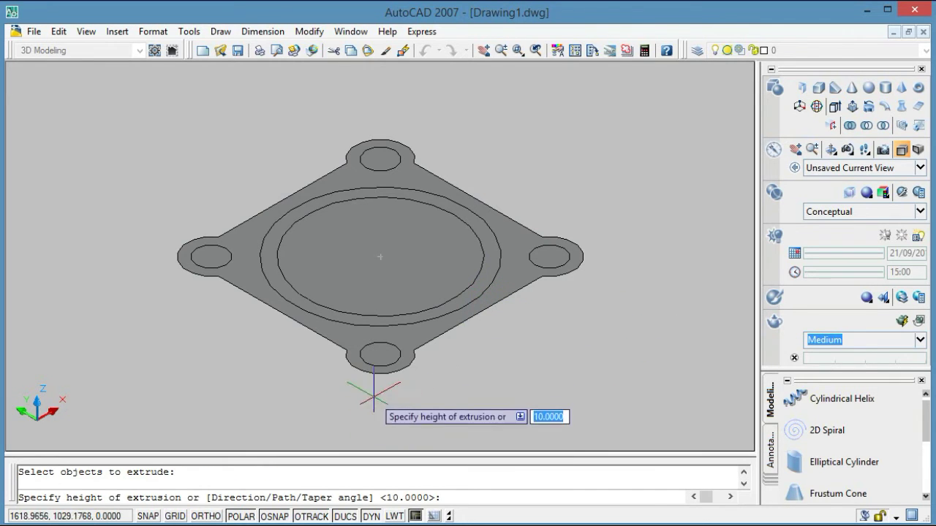
{"action": "type", "text": "-10"}
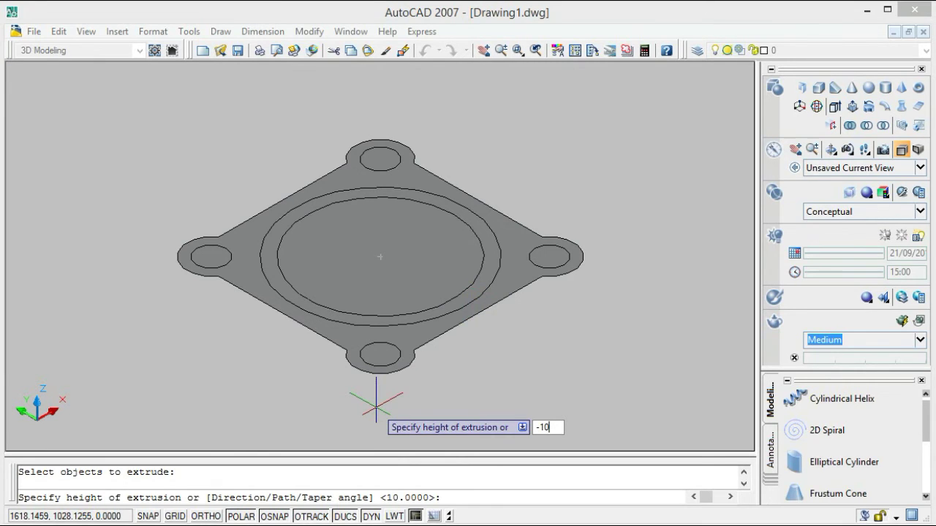
{"action": "key", "text": "Return"}
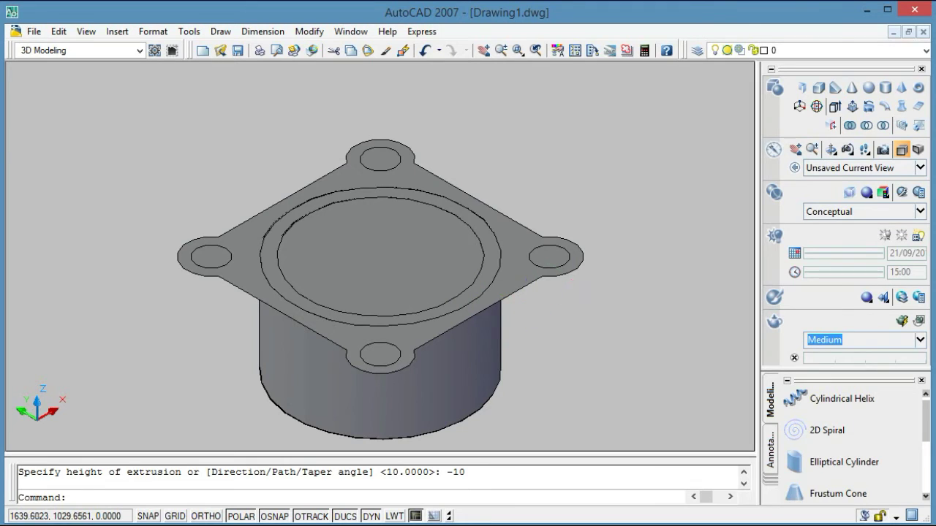
{"action": "left_click", "coordinate": [836, 109]}
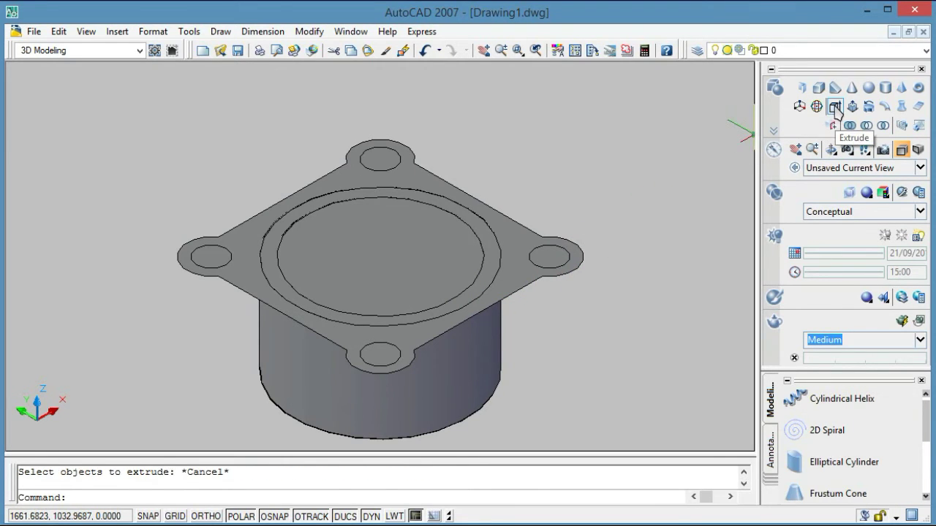
Step: Extrude the flange outline and the right, bottom and left bolt-hole regions by -2.5
{"action": "left_click", "coordinate": [836, 110]}
{"action": "left_click", "coordinate": [585, 256]}
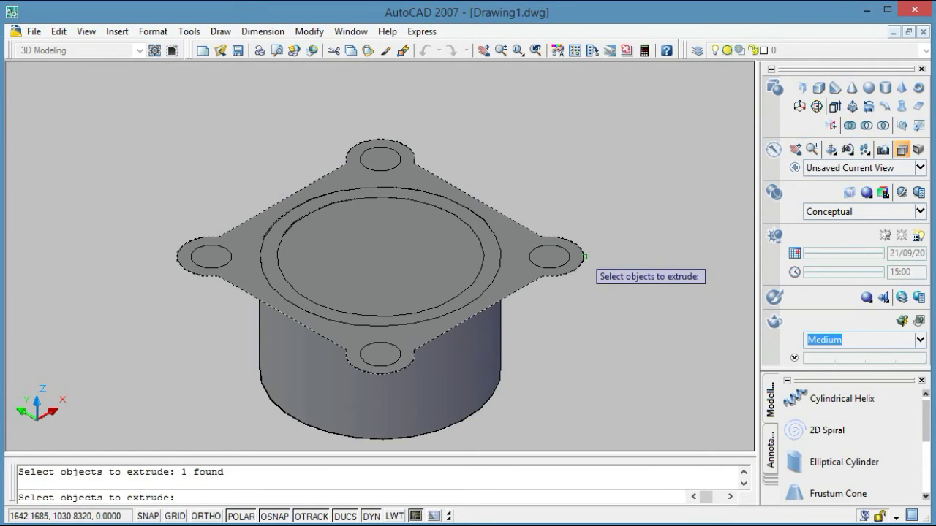
{"action": "left_click", "coordinate": [570, 259]}
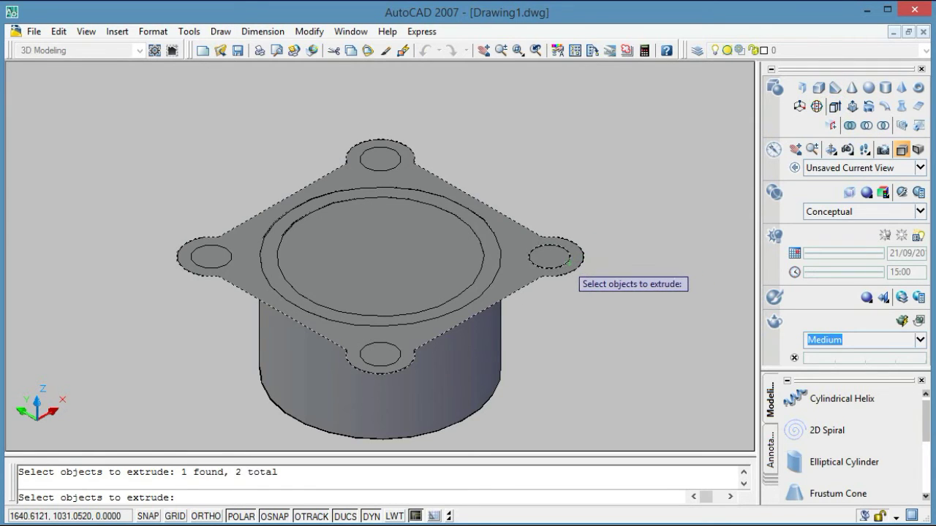
{"action": "left_click", "coordinate": [399, 358]}
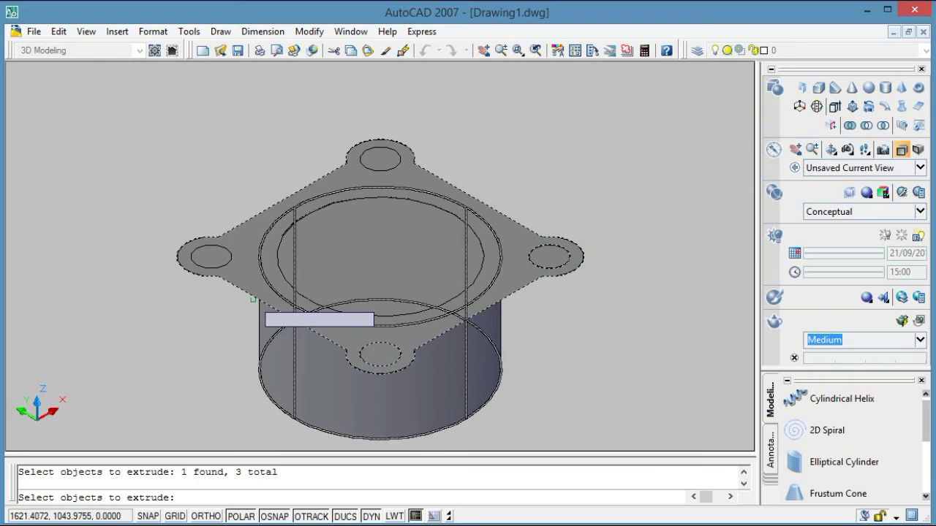
{"action": "left_click", "coordinate": [214, 266]}
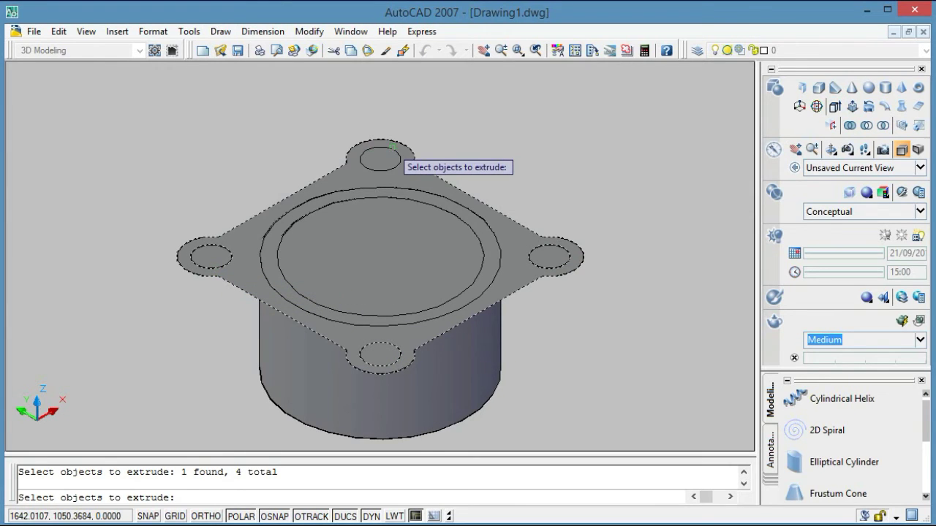
{"action": "key", "text": "Return"}
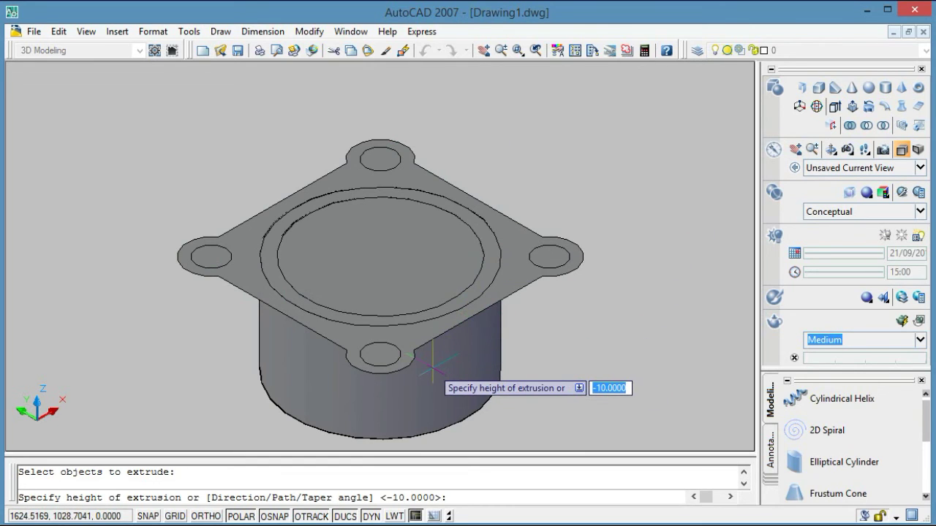
{"action": "type", "text": "-2.5"}
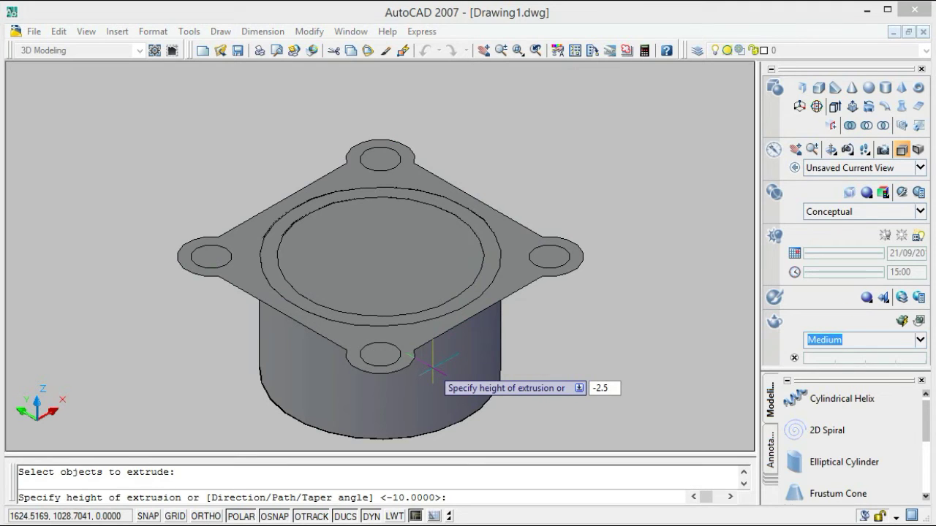
{"action": "key", "text": "Return"}
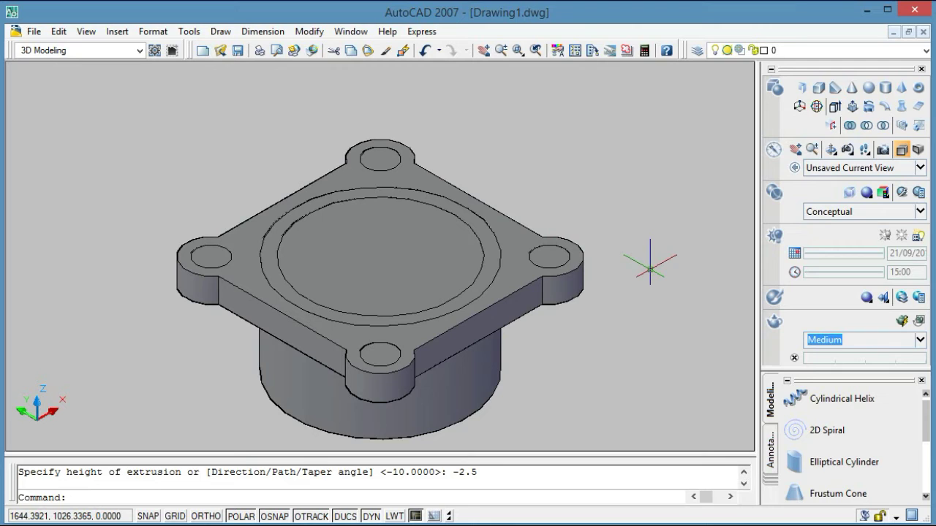
{"action": "mouse_move", "coordinate": [865, 126]}
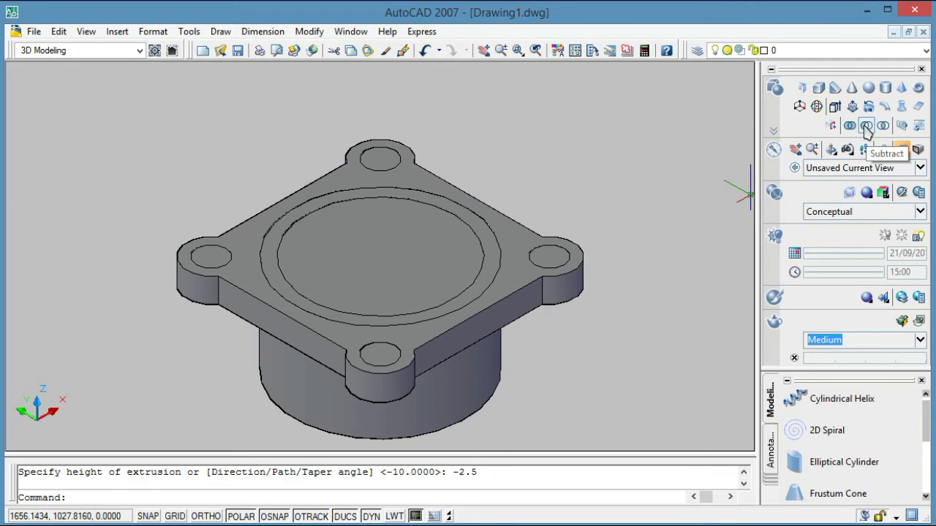
Step: Subtract the four lug hole cylinders from the flange plate
{"action": "left_click", "coordinate": [867, 127]}
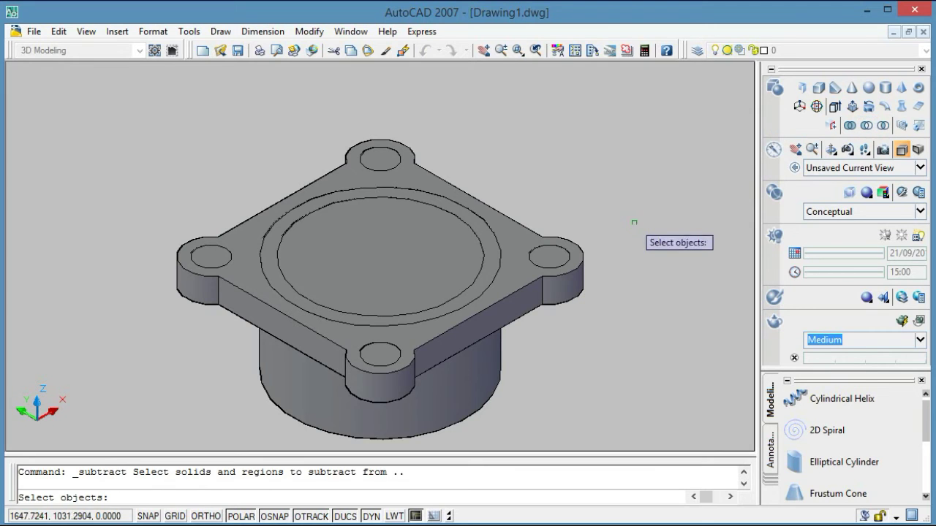
{"action": "left_click", "coordinate": [583, 269]}
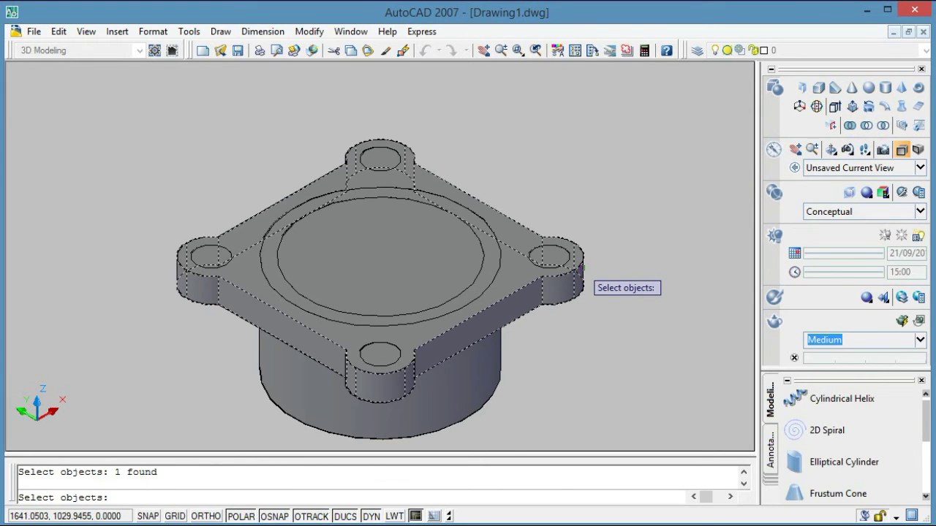
{"action": "key", "text": "Return"}
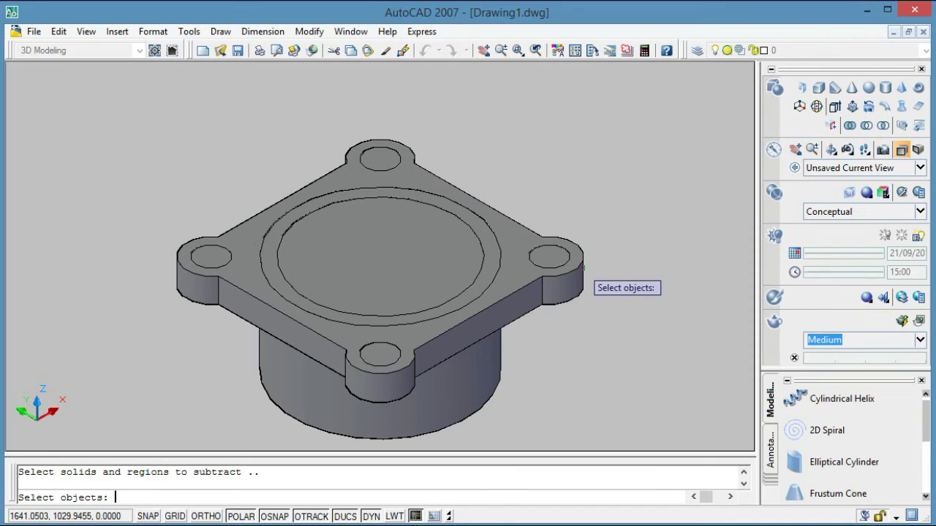
{"action": "left_click", "coordinate": [566, 261]}
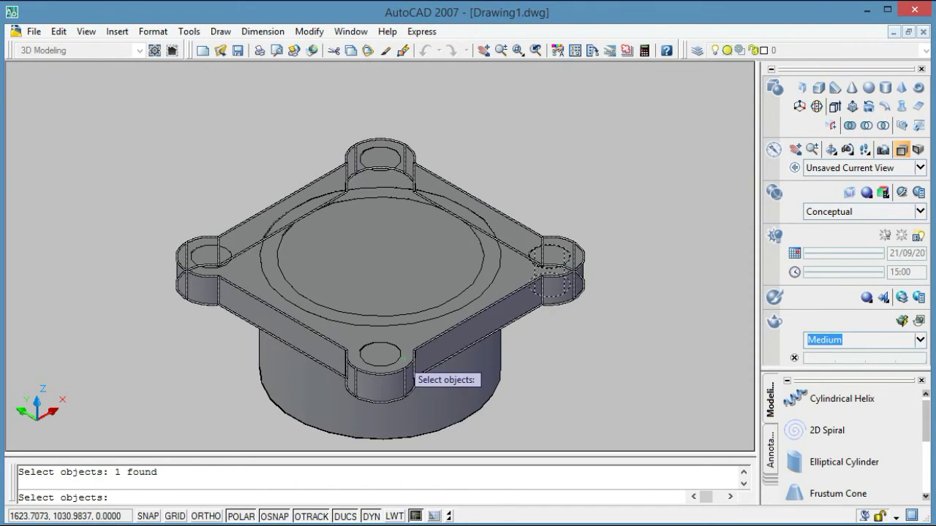
{"action": "left_click", "coordinate": [402, 359]}
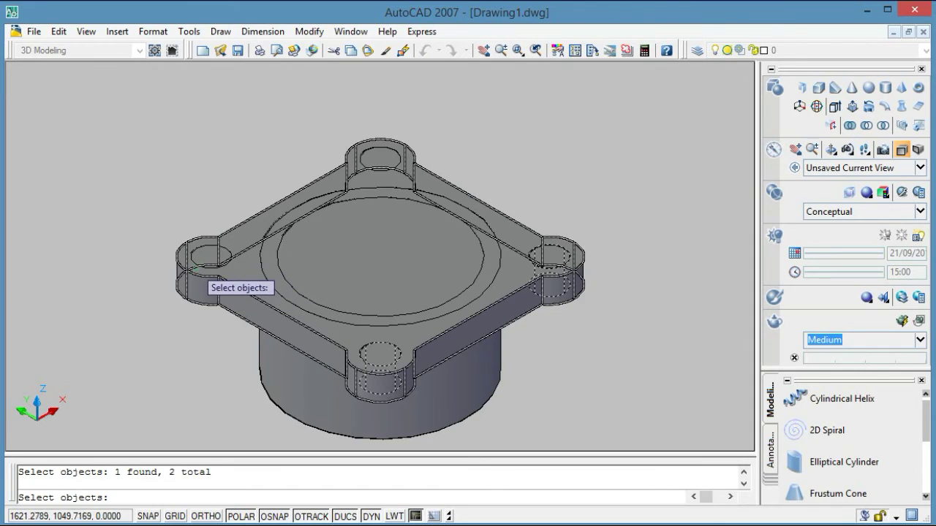
{"action": "left_click", "coordinate": [207, 269]}
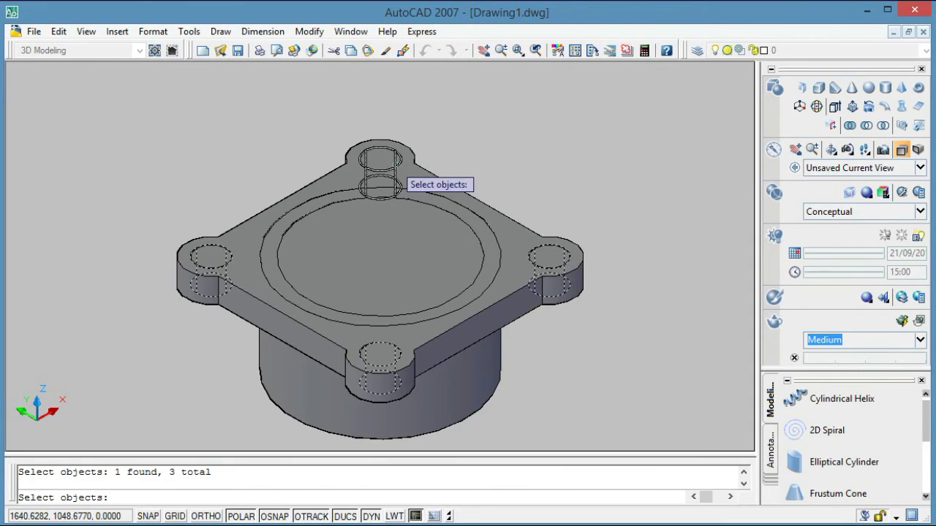
{"action": "left_click", "coordinate": [400, 159]}
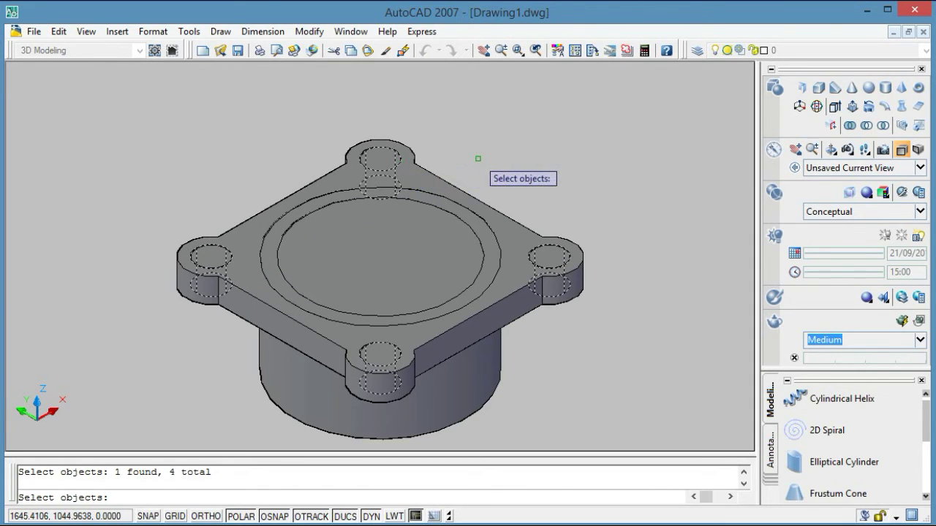
{"action": "key", "text": "Return"}
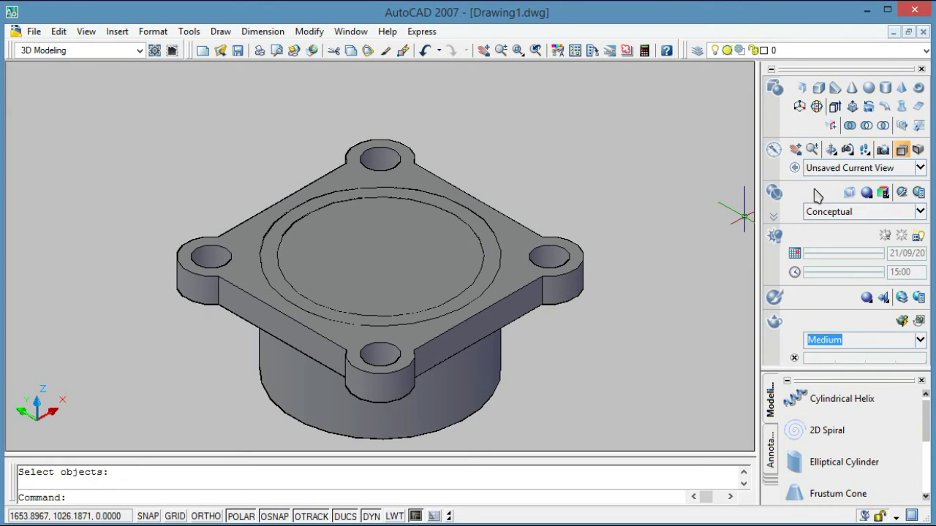
Step: Orbit and pan the view slightly to inspect the holed plate
{"action": "left_click", "coordinate": [831, 149]}
{"action": "mouse_move", "coordinate": [602, 198]}
{"action": "left_mouse_down"}
{"action": "mouse_move", "coordinate": [587, 268]}
{"action": "mouse_move", "coordinate": [581, 244]}
{"action": "mouse_move", "coordinate": [593, 198]}
{"action": "mouse_move", "coordinate": [600, 186]}
{"action": "mouse_move", "coordinate": [609, 194]}
{"action": "left_mouse_up"}
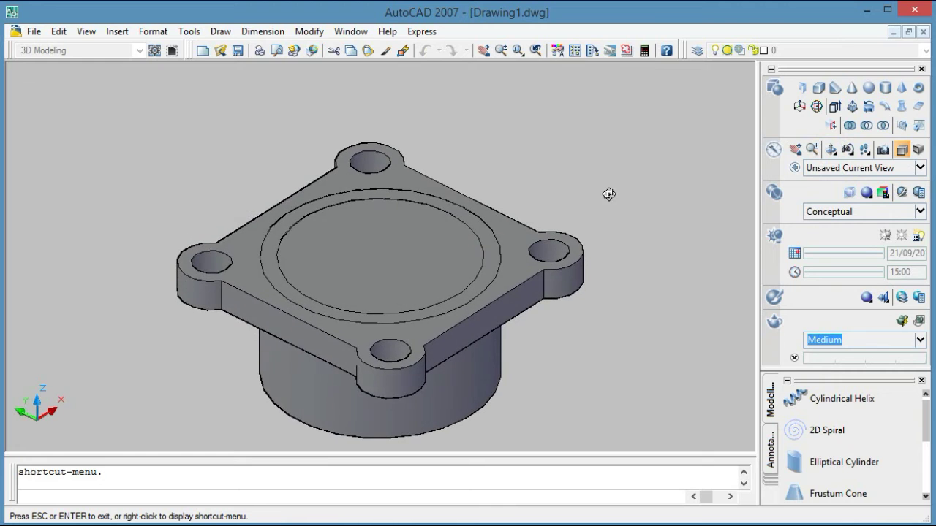
{"action": "left_click", "coordinate": [797, 150]}
{"action": "left_click_drag", "start_coordinate": [456, 302], "coordinate": [458, 286]}
{"action": "key", "text": "Escape"}
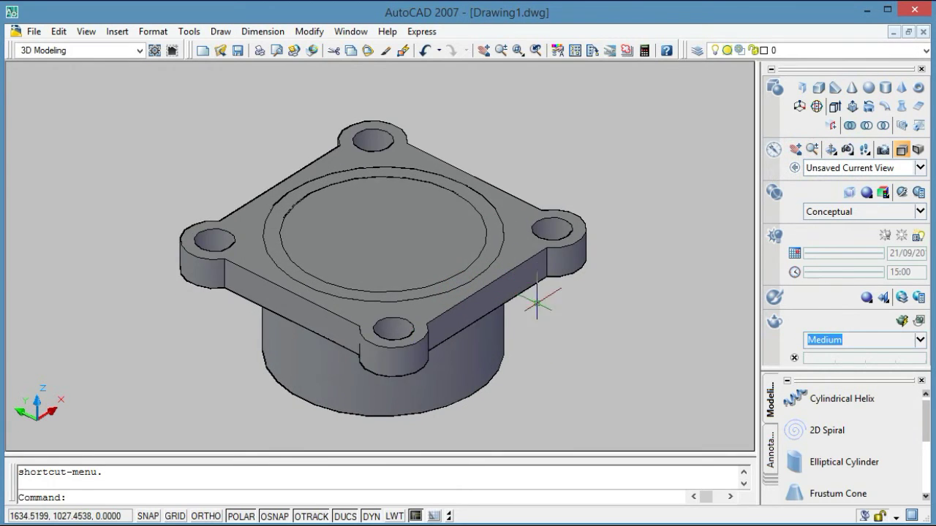
Step: Union the flange plate with the outer boss cylinder into one solid
{"action": "type", "text": "union"}
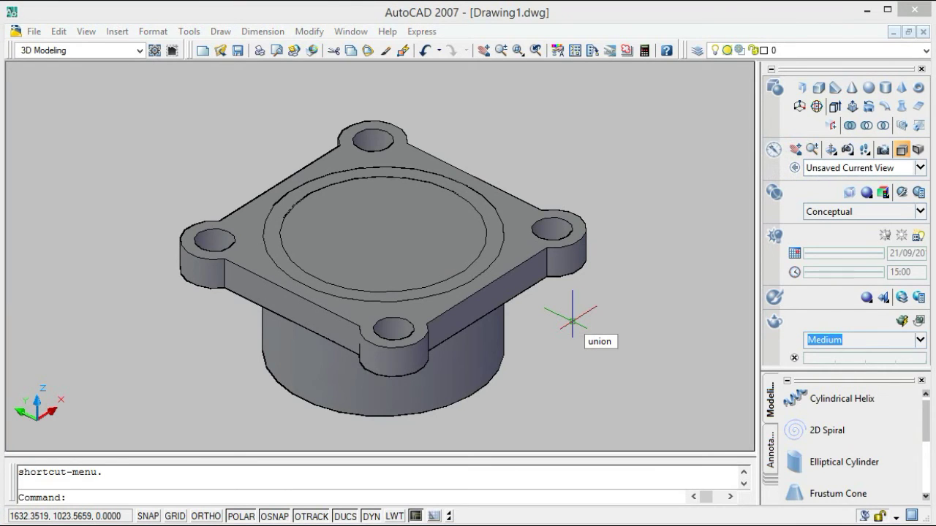
{"action": "key", "text": "Return"}
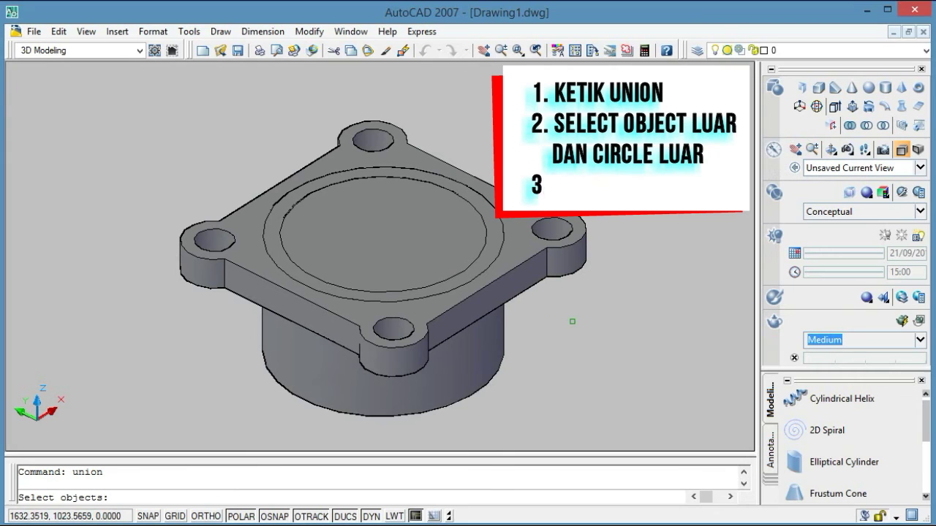
{"action": "left_click", "coordinate": [583, 237]}
{"action": "left_click", "coordinate": [502, 246]}
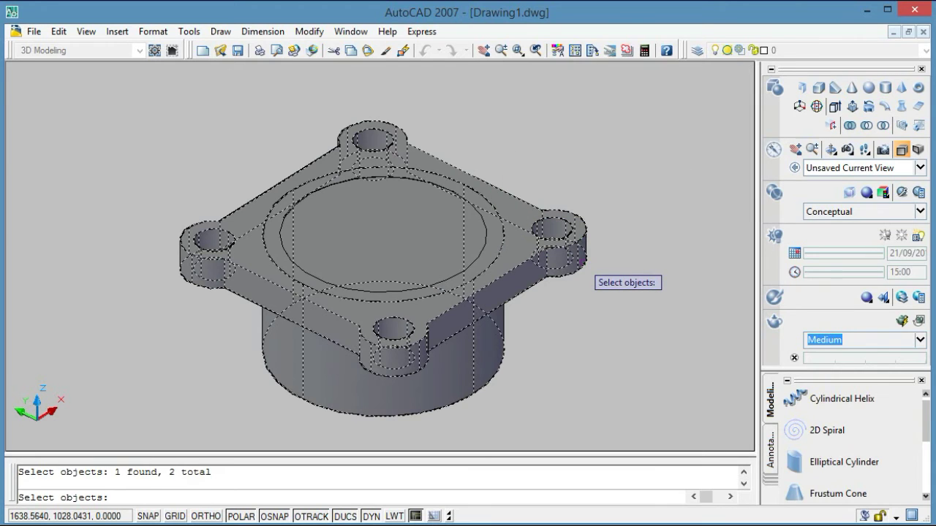
{"action": "key", "text": "Return"}
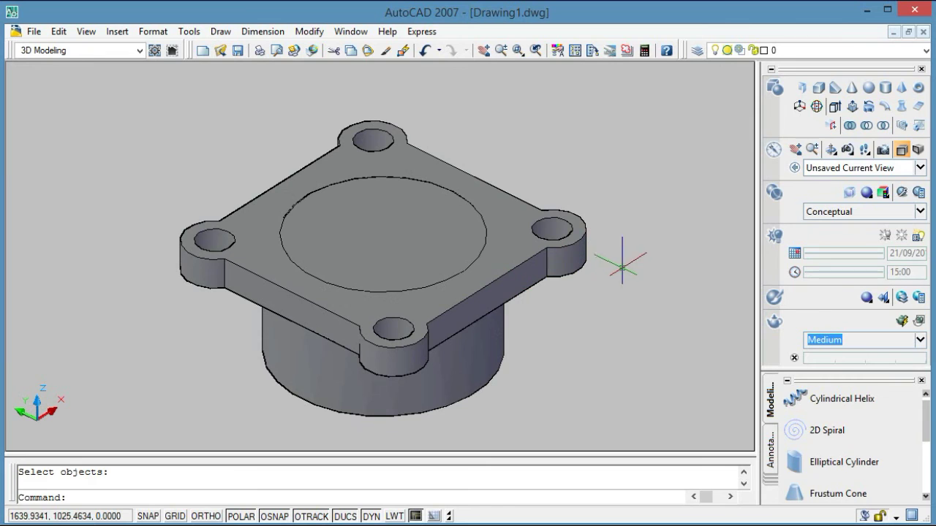
Step: Subtract the inner cylinder from the united solid to bore the centre hole
{"action": "left_click", "coordinate": [866, 127]}
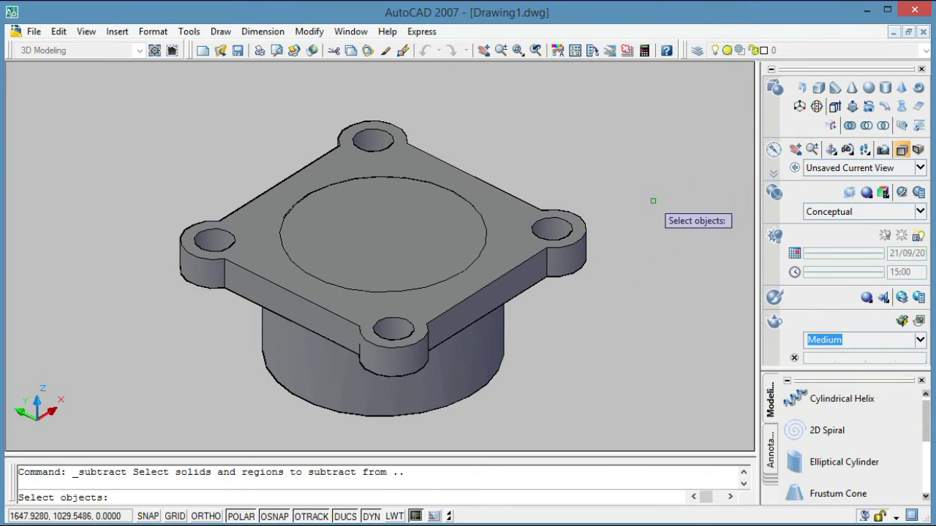
{"action": "left_click", "coordinate": [568, 241]}
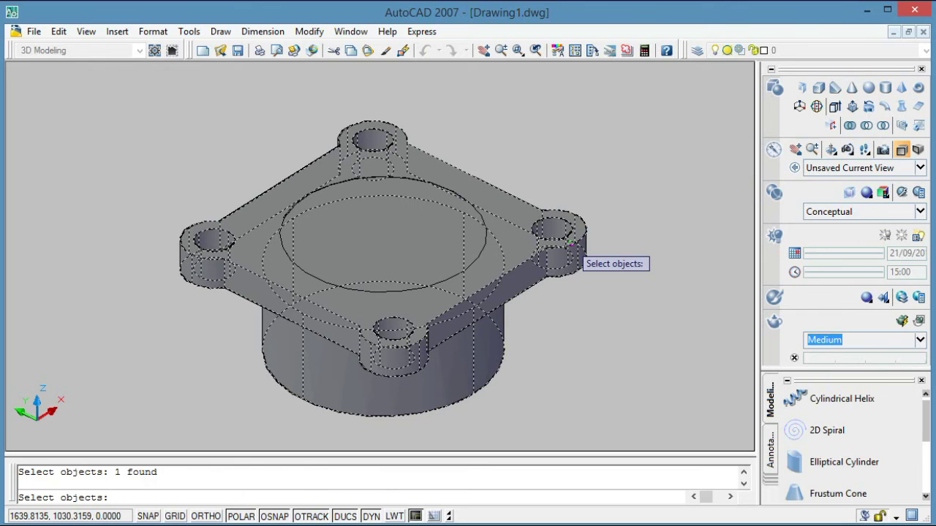
{"action": "key", "text": "Return"}
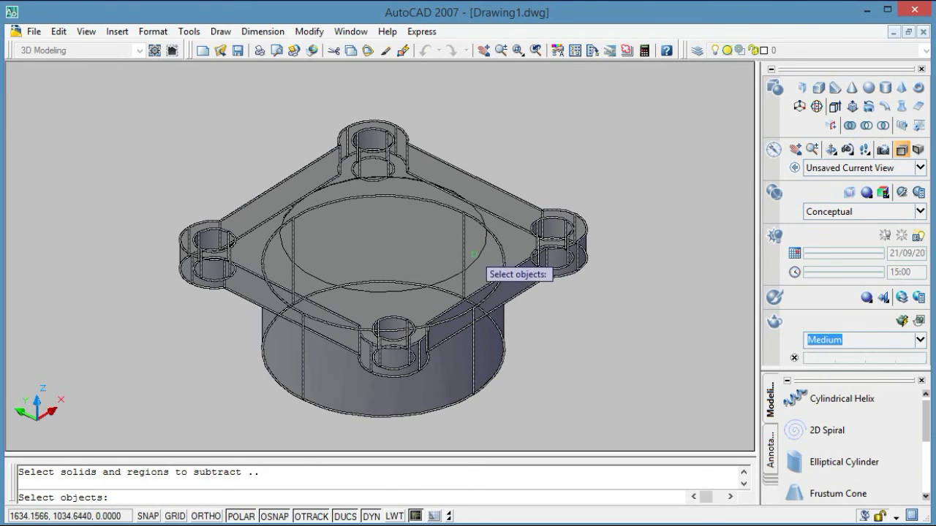
{"action": "left_click", "coordinate": [480, 256]}
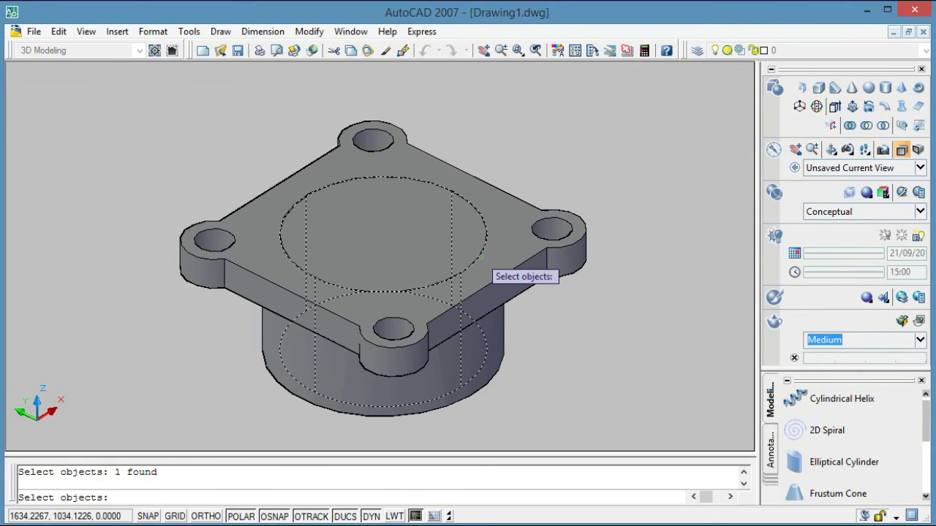
{"action": "key", "text": "Return"}
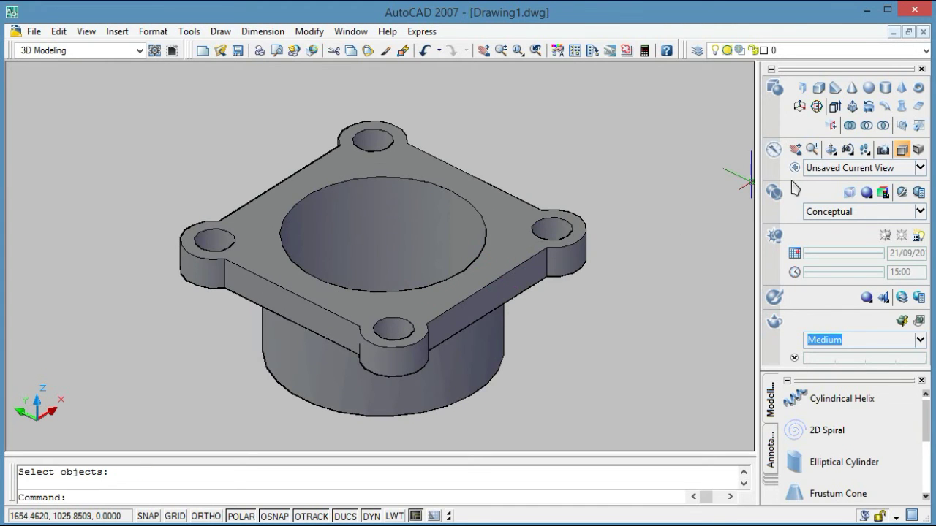
Step: Orbit and zoom to a close, low side view of the lug-to-boss edges, then open the Modify menu
{"action": "left_click", "coordinate": [831, 150]}
{"action": "mouse_move", "coordinate": [492, 209]}
{"action": "left_mouse_down"}
{"action": "mouse_move", "coordinate": [443, 320]}
{"action": "mouse_move", "coordinate": [452, 192]}
{"action": "mouse_move", "coordinate": [431, 180]}
{"action": "mouse_move", "coordinate": [472, 111]}
{"action": "mouse_move", "coordinate": [439, 278]}
{"action": "mouse_move", "coordinate": [464, 232]}
{"action": "mouse_move", "coordinate": [432, 292]}
{"action": "mouse_move", "coordinate": [451, 267]}
{"action": "mouse_move", "coordinate": [443, 267]}
{"action": "mouse_move", "coordinate": [477, 248]}
{"action": "left_mouse_up"}
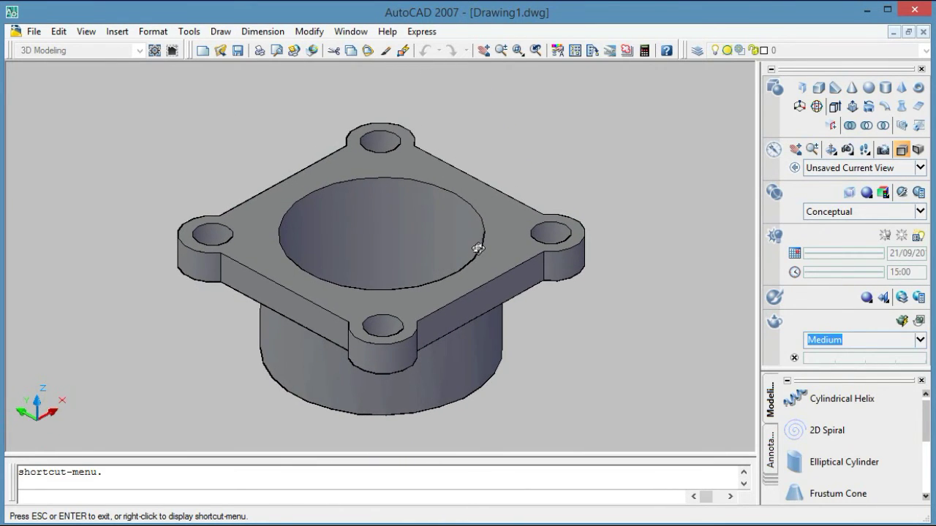
{"action": "key", "text": "Escape"}
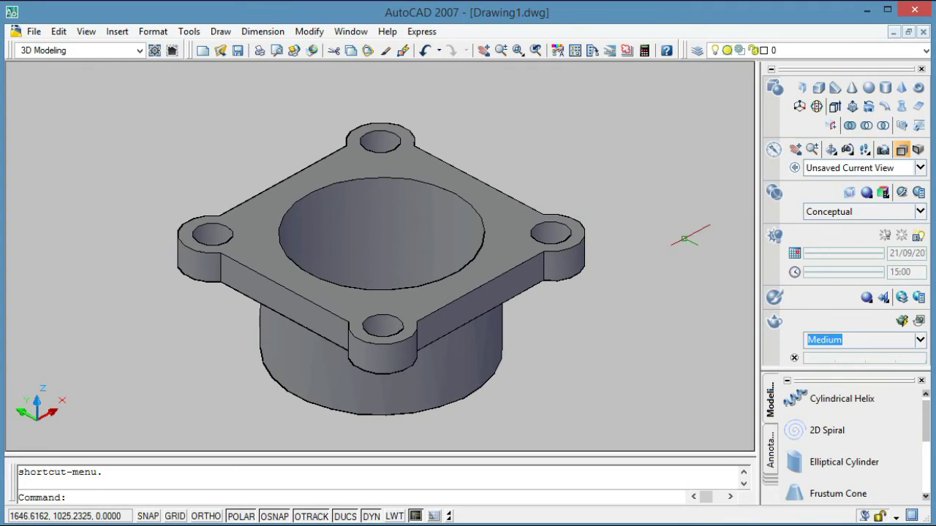
{"action": "left_click", "coordinate": [797, 152]}
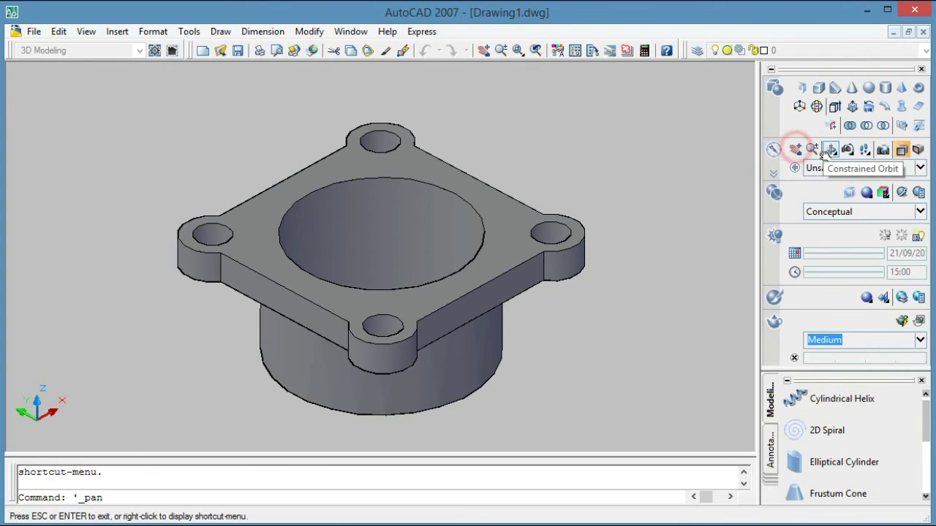
{"action": "left_click_drag", "start_coordinate": [514, 330], "coordinate": [512, 239]}
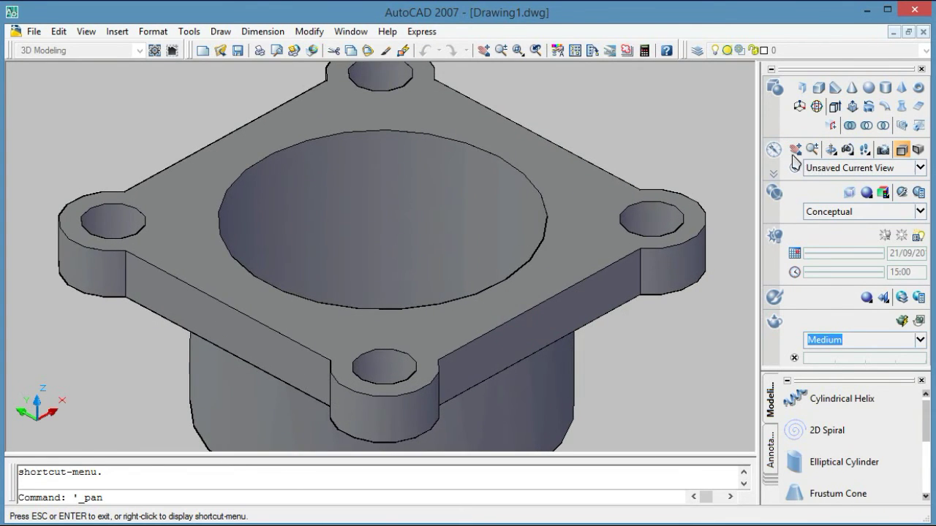
{"action": "left_click", "coordinate": [831, 149]}
{"action": "mouse_move", "coordinate": [495, 340]}
{"action": "left_mouse_down"}
{"action": "mouse_move", "coordinate": [455, 301]}
{"action": "mouse_move", "coordinate": [438, 299]}
{"action": "mouse_move", "coordinate": [551, 339]}
{"action": "left_mouse_up"}
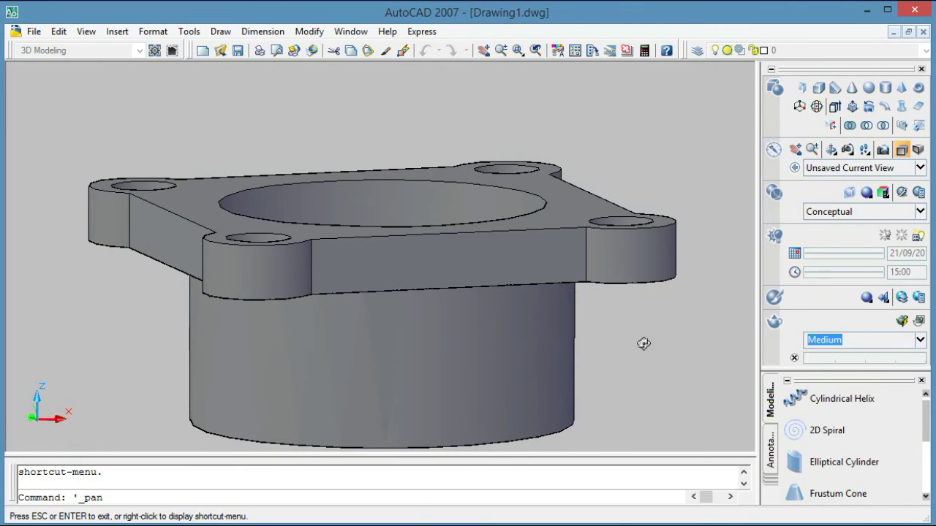
{"action": "key", "text": "Escape"}
{"action": "left_click", "coordinate": [309, 31]}
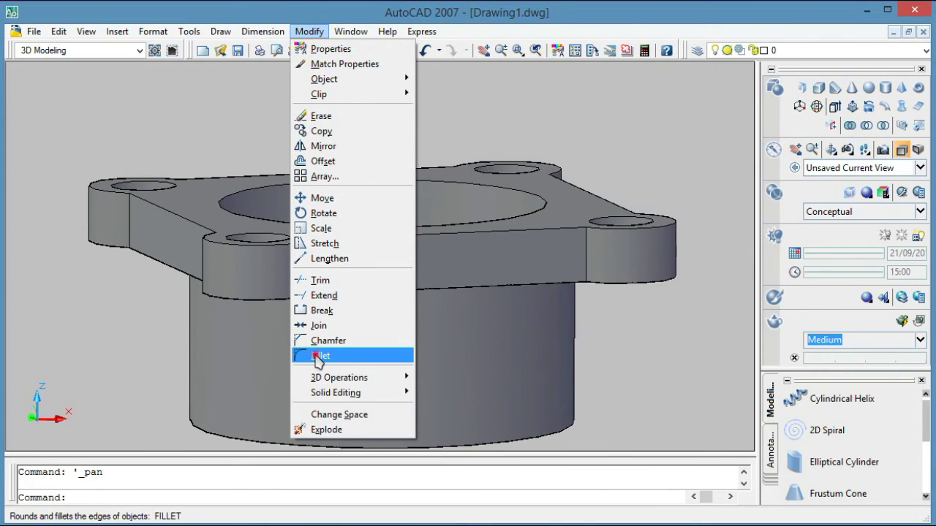
Step: Fillet the two front lug-to-plate vertical edges with radius 2 using Multiple mode
{"action": "left_click", "coordinate": [316, 356]}
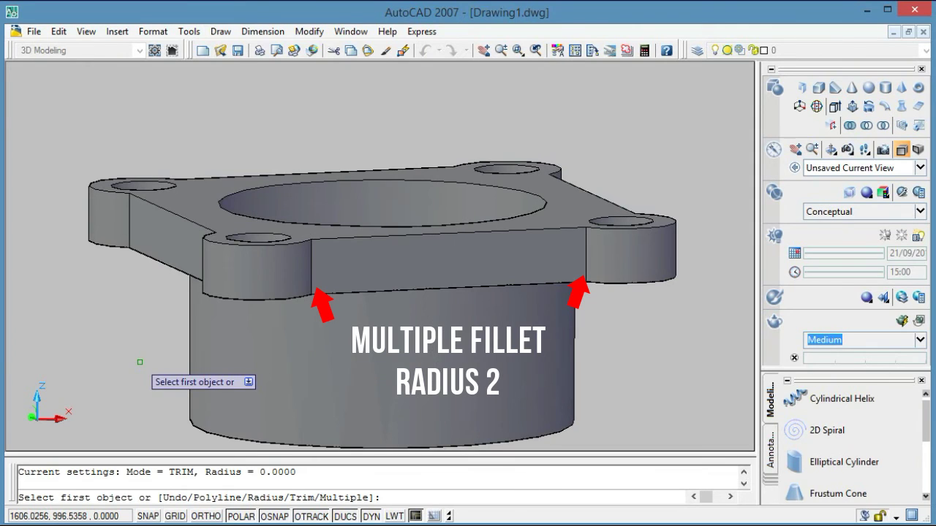
{"action": "type", "text": "m"}
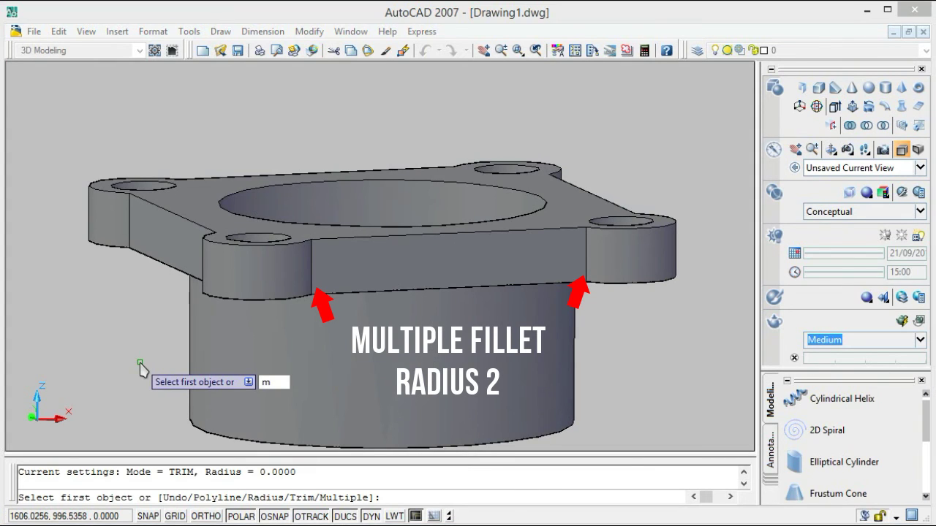
{"action": "key", "text": "Return"}
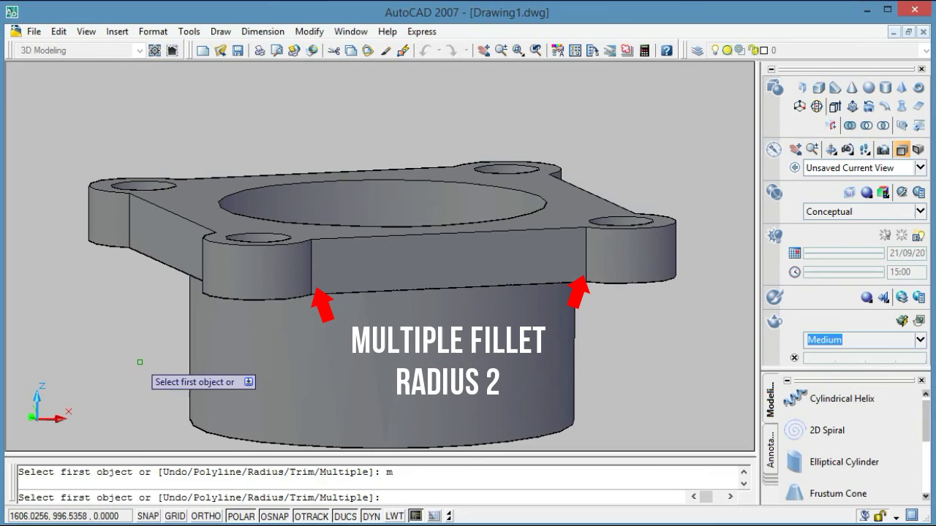
{"action": "type", "text": "r"}
{"action": "key", "text": "Return"}
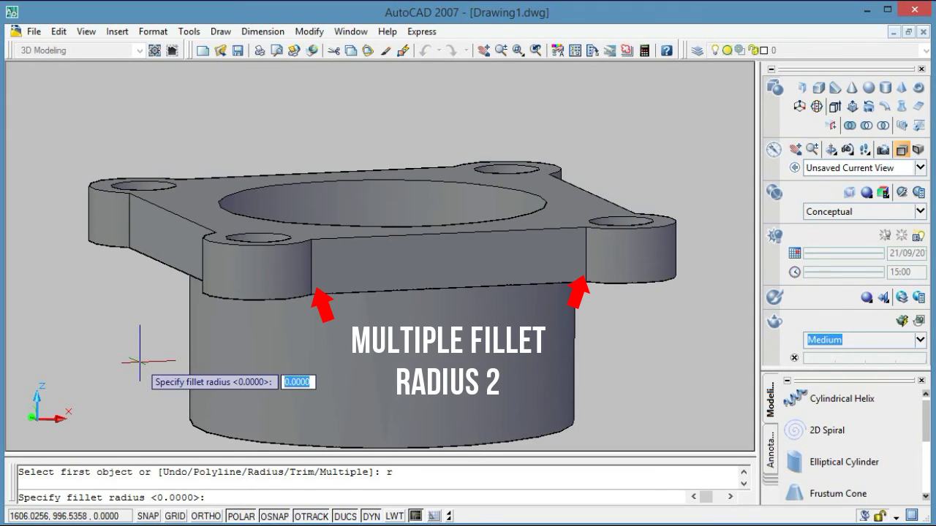
{"action": "type", "text": "2"}
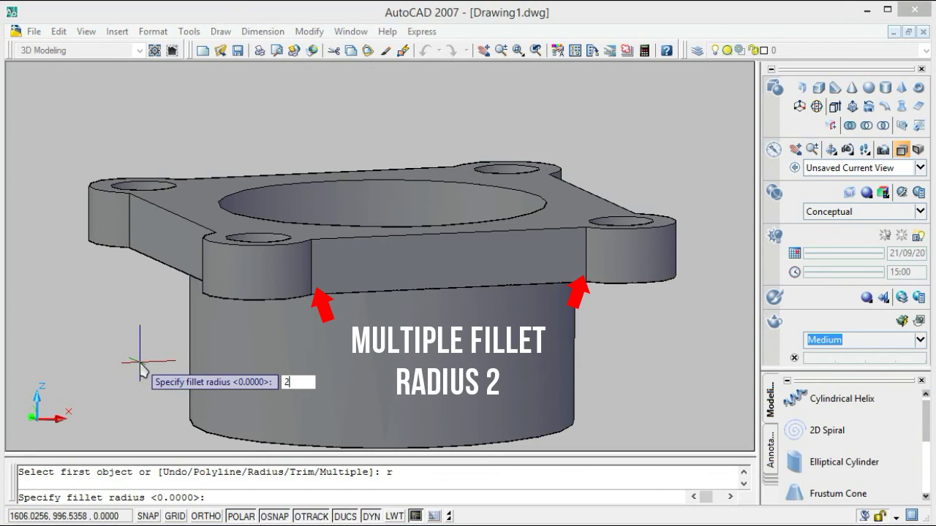
{"action": "key", "text": "Return"}
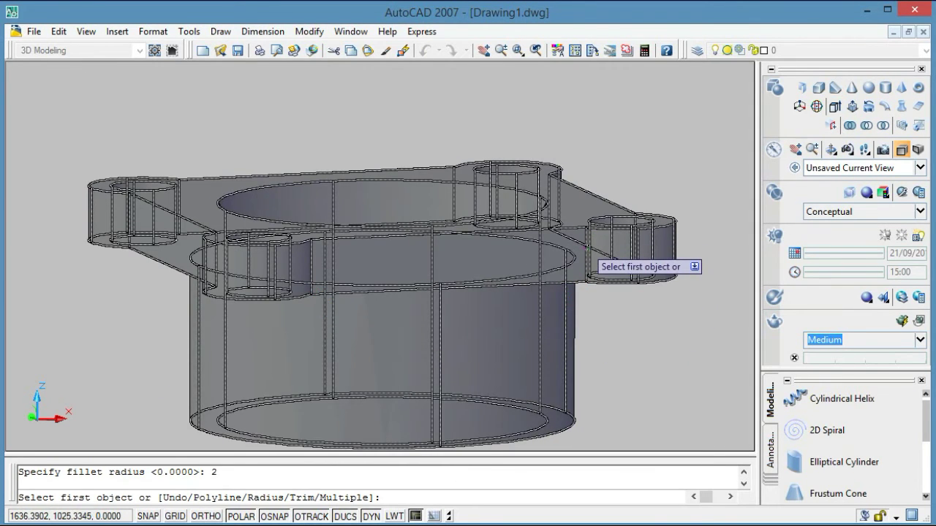
{"action": "left_click", "coordinate": [585, 256]}
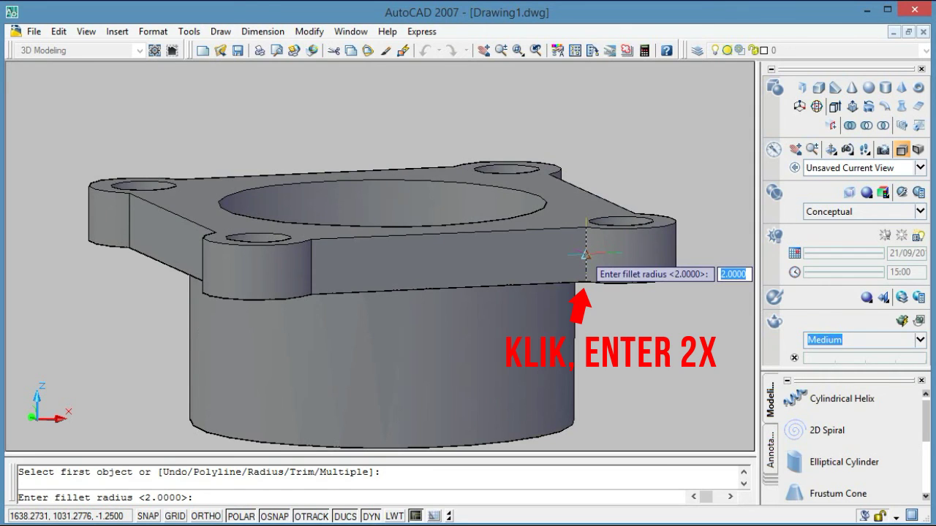
{"action": "key", "text": "Return"}
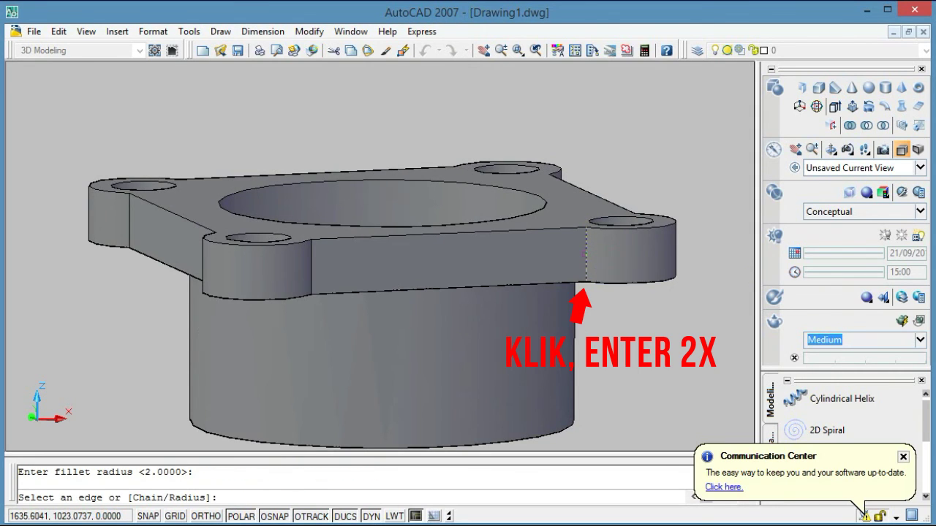
{"action": "key", "text": "Return"}
{"action": "key", "text": "Return"}
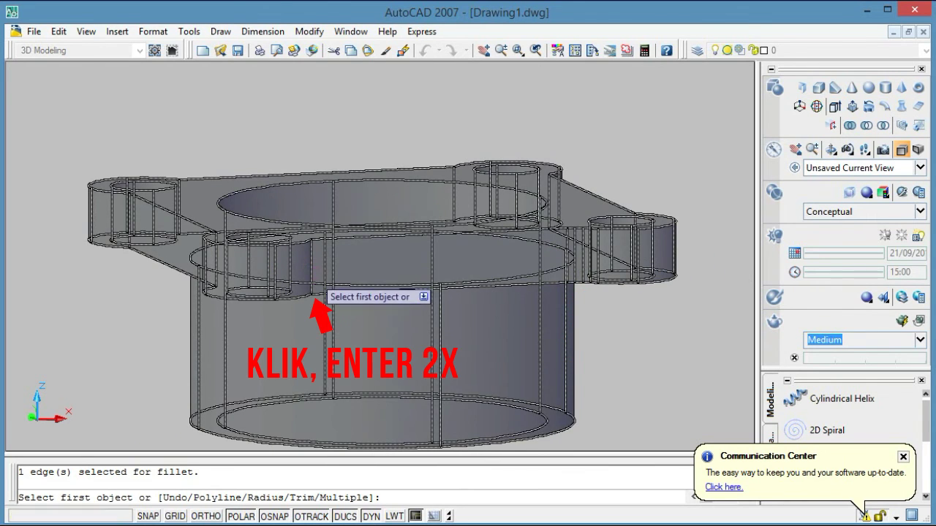
{"action": "left_click", "coordinate": [312, 259]}
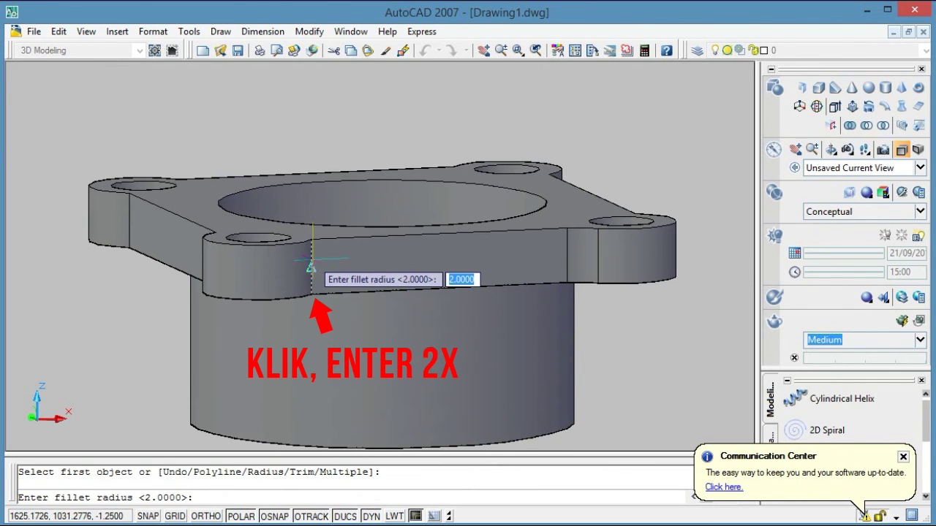
{"action": "key", "text": "Return"}
{"action": "key", "text": "Return"}
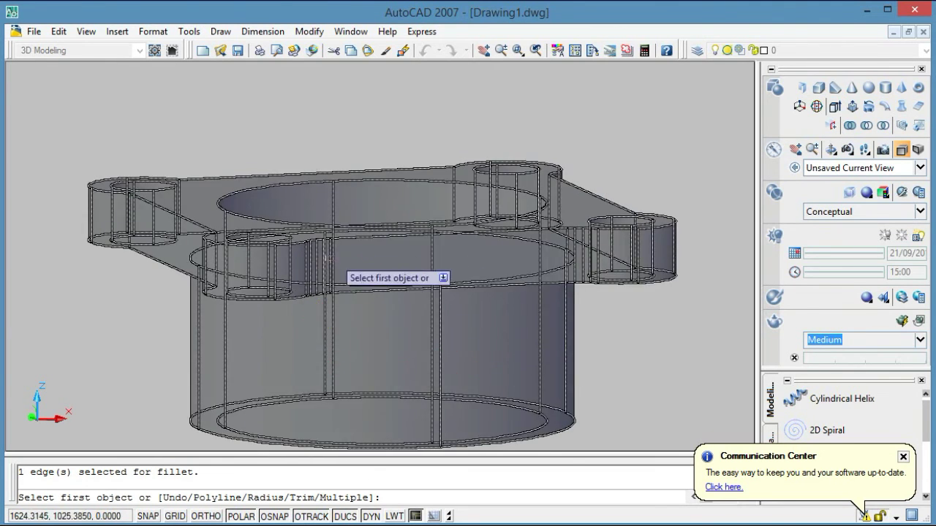
Step: Orbit toward the top and bore, then fillet both lug-to-plate edges there at radius 2
{"action": "left_click", "coordinate": [831, 151]}
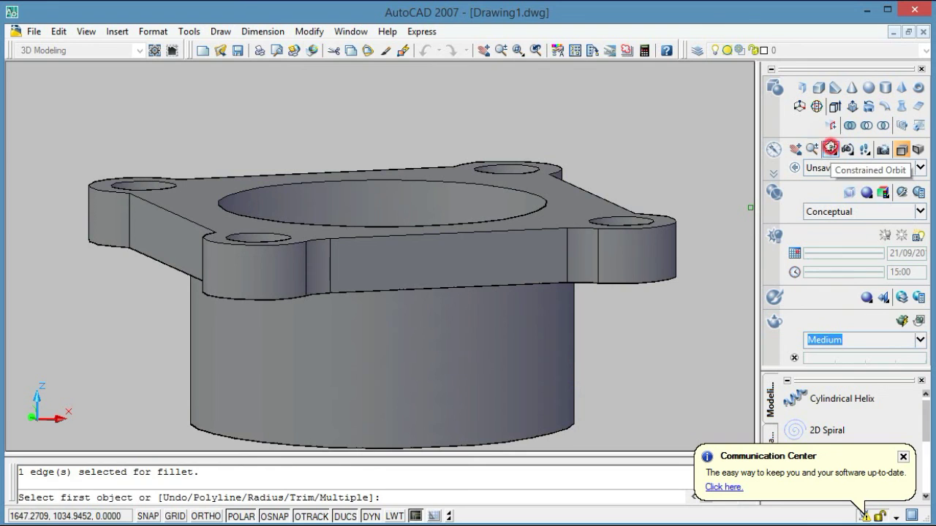
{"action": "left_click_drag", "start_coordinate": [320, 241], "coordinate": [447, 263]}
{"action": "key", "text": "Return"}
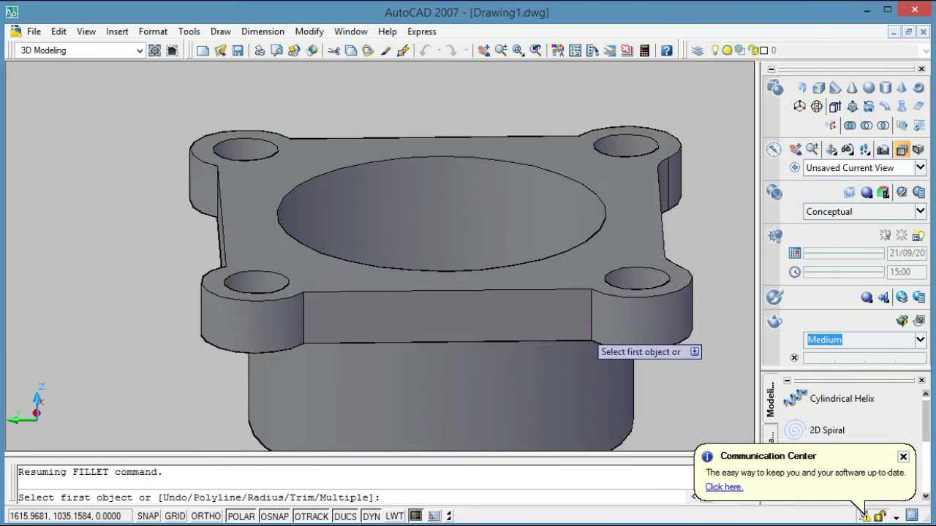
{"action": "left_click", "coordinate": [590, 324]}
{"action": "key", "text": "Return"}
{"action": "key", "text": "Return"}
{"action": "key", "text": "Return"}
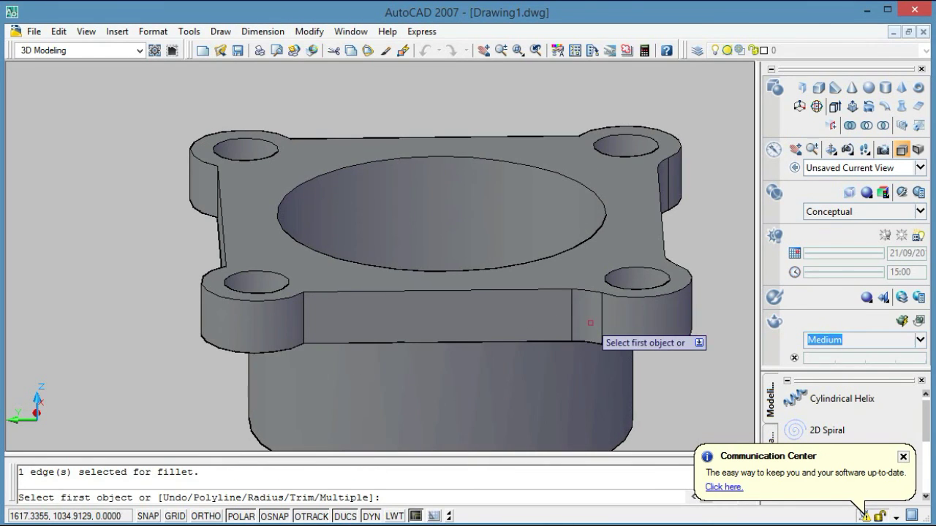
{"action": "left_click", "coordinate": [303, 327]}
Step: Orbit to the next side and fillet its two lug-to-plate edges at radius 2
{"action": "key", "text": "Return"}
{"action": "key", "text": "Return"}
{"action": "key", "text": "Return"}
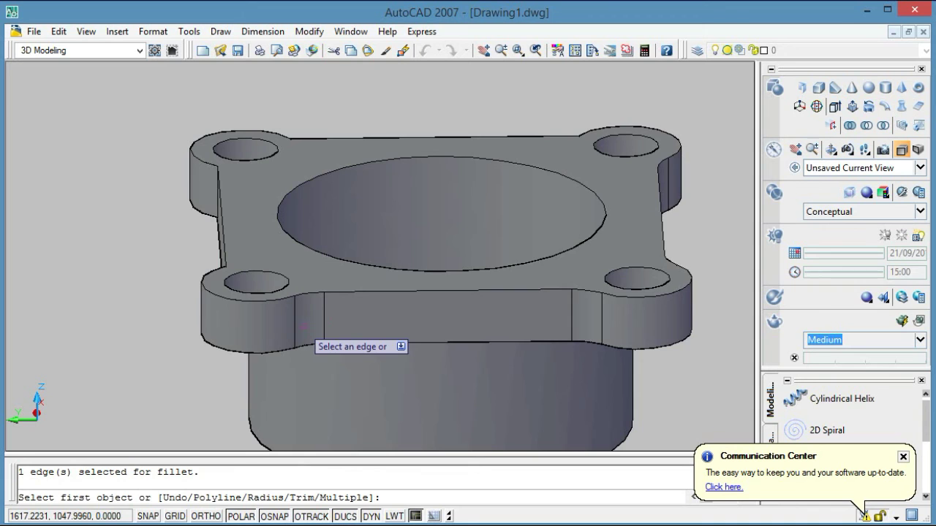
{"action": "left_click", "coordinate": [831, 150]}
{"action": "mouse_move", "coordinate": [251, 272]}
{"action": "left_mouse_down"}
{"action": "mouse_move", "coordinate": [411, 287]}
{"action": "mouse_move", "coordinate": [395, 307]}
{"action": "left_mouse_up"}
{"action": "key", "text": "Return"}
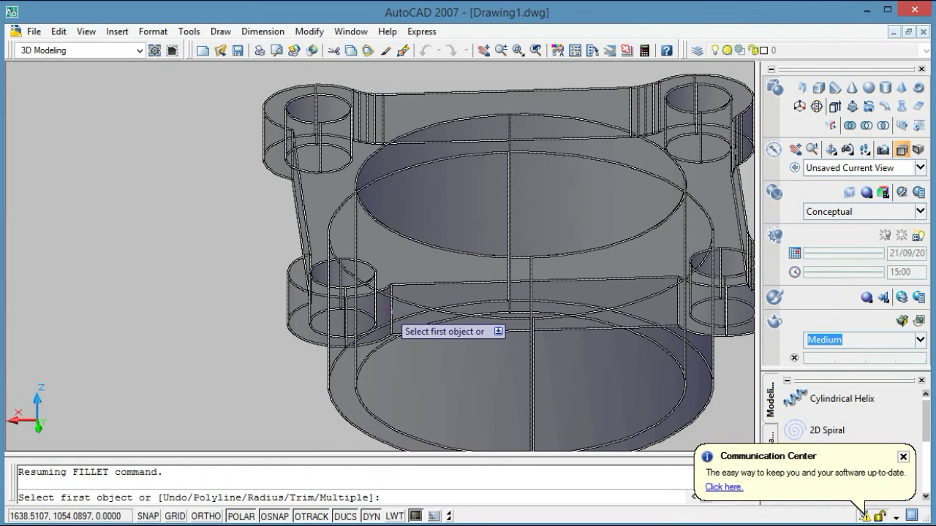
{"action": "left_click", "coordinate": [391, 310]}
{"action": "key", "text": "Return"}
{"action": "key", "text": "Return"}
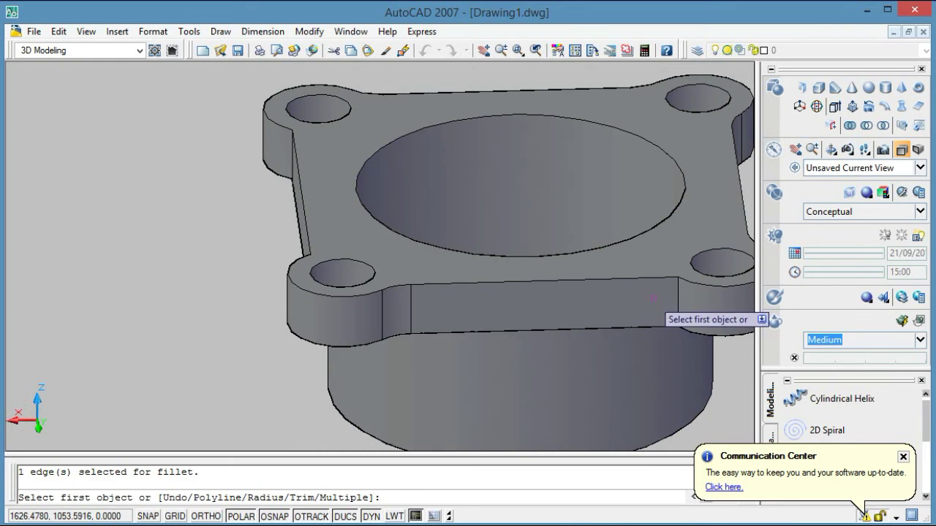
{"action": "left_click", "coordinate": [679, 311]}
{"action": "key", "text": "Return"}
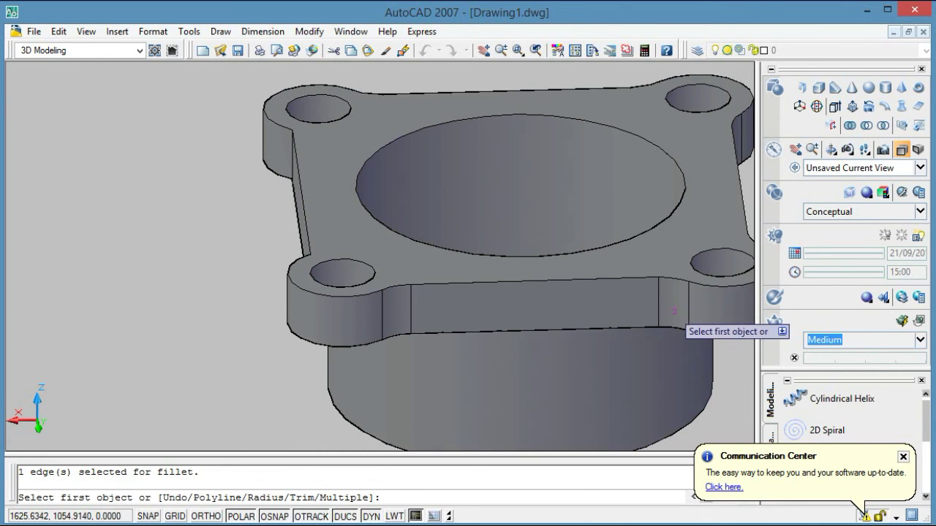
Step: Fillet the last side's two lug edges at radius 2, then orbit toward a top view
{"action": "left_click", "coordinate": [830, 149]}
{"action": "left_click_drag", "start_coordinate": [356, 253], "coordinate": [608, 268]}
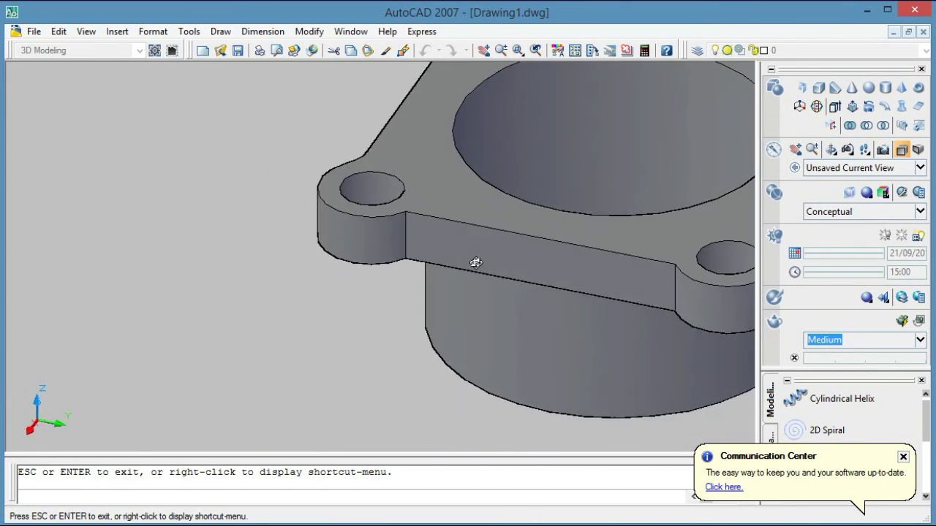
{"action": "key", "text": "Return"}
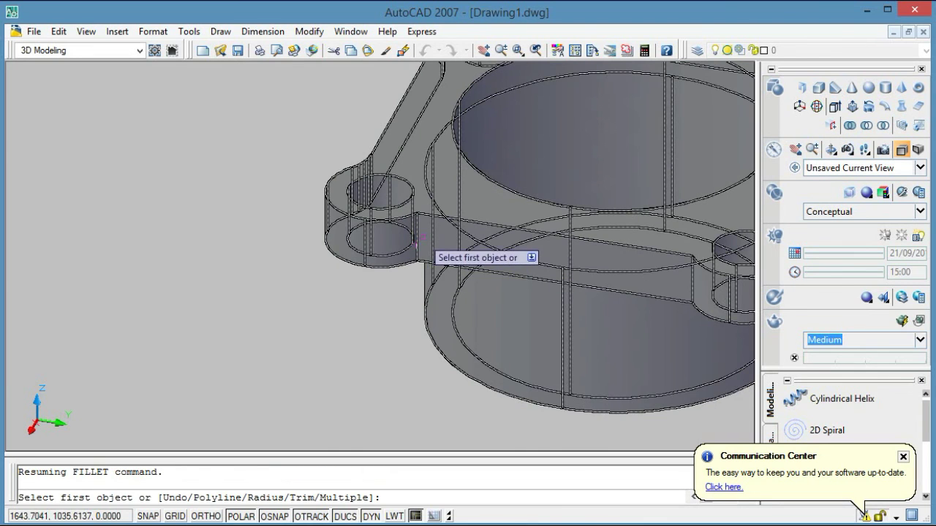
{"action": "left_click", "coordinate": [416, 259]}
{"action": "key", "text": "Return"}
{"action": "key", "text": "Return"}
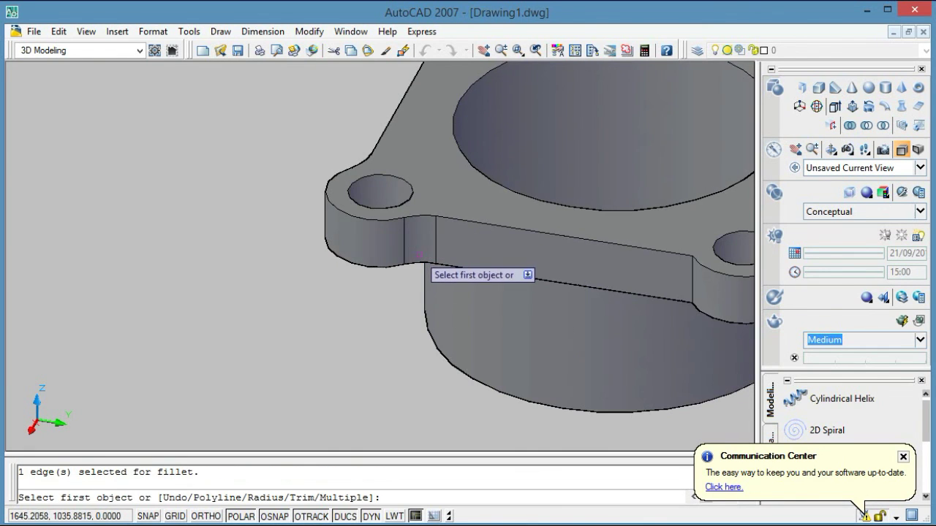
{"action": "left_click", "coordinate": [693, 294]}
{"action": "key", "text": "Return"}
{"action": "key", "text": "Return"}
{"action": "key", "text": "Return"}
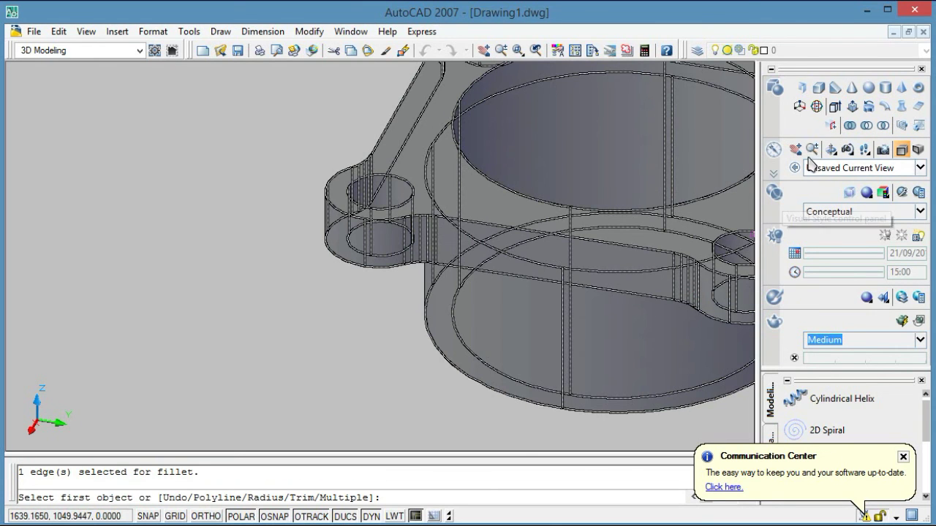
{"action": "left_click", "coordinate": [831, 149]}
{"action": "mouse_move", "coordinate": [668, 251]}
{"action": "left_mouse_down"}
{"action": "mouse_move", "coordinate": [460, 272]}
{"action": "mouse_move", "coordinate": [372, 254]}
{"action": "mouse_move", "coordinate": [314, 214]}
{"action": "mouse_move", "coordinate": [286, 227]}
{"action": "mouse_move", "coordinate": [311, 228]}
{"action": "left_mouse_up"}
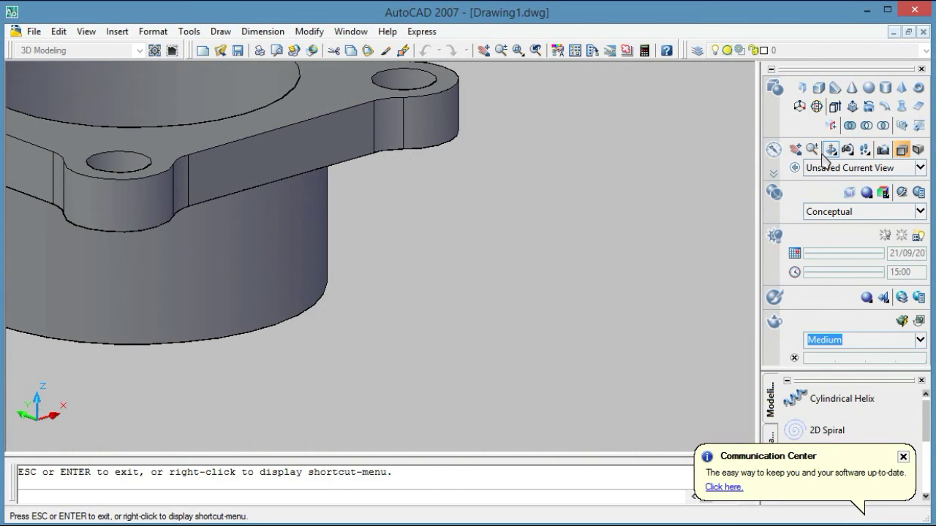
Step: Orbit to a corner-on view and zoom out to fit the whole flange
{"action": "left_click_drag", "start_coordinate": [440, 199], "coordinate": [793, 215]}
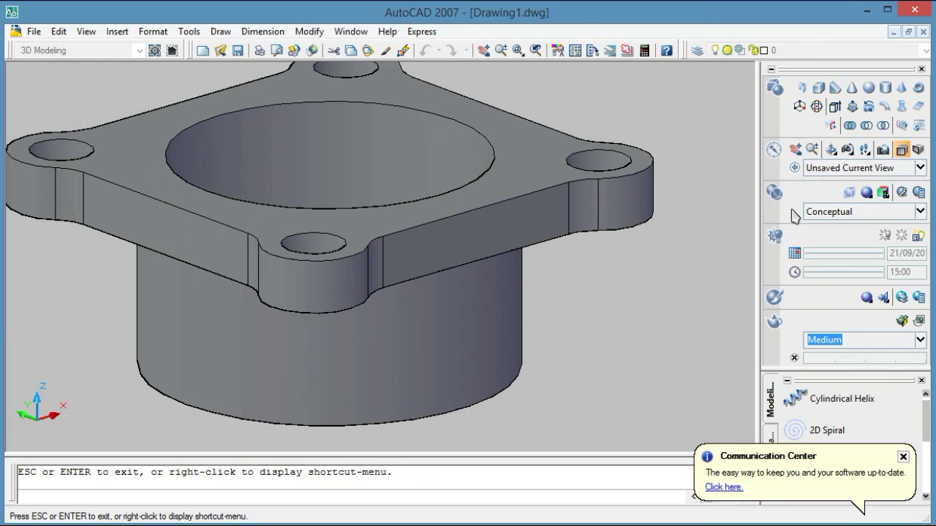
{"action": "left_click", "coordinate": [809, 151]}
{"action": "left_click_drag", "start_coordinate": [410, 202], "coordinate": [518, 257]}
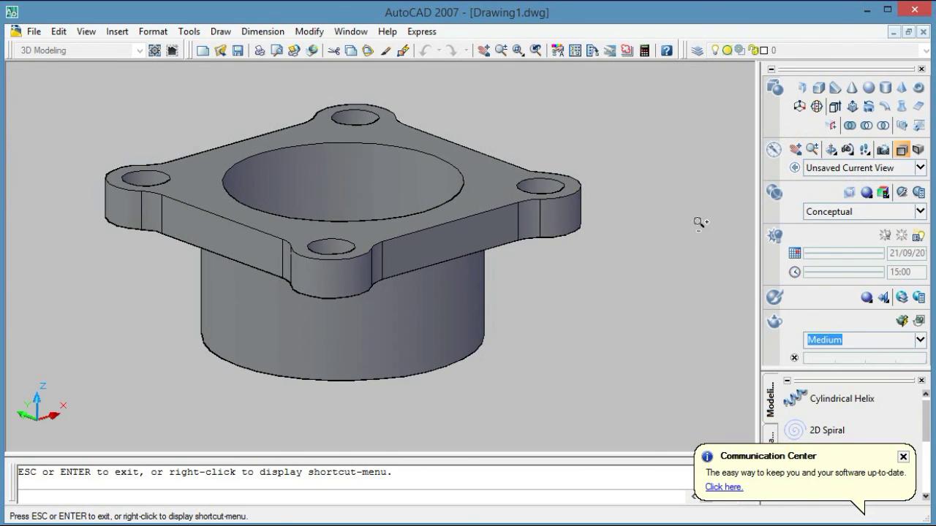
{"action": "left_click_drag", "start_coordinate": [464, 212], "coordinate": [466, 298]}
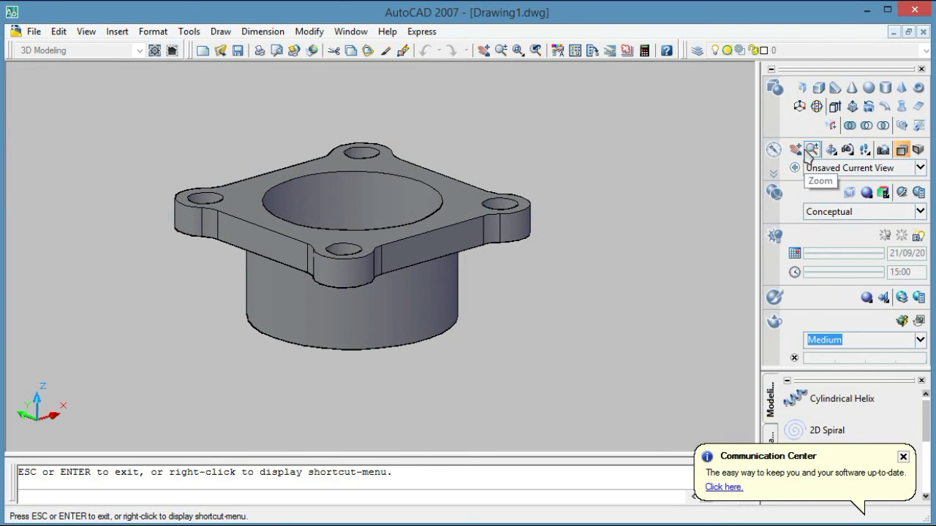
Step: Set the flange spinning with Continuous Orbit
{"action": "left_click", "coordinate": [832, 151]}
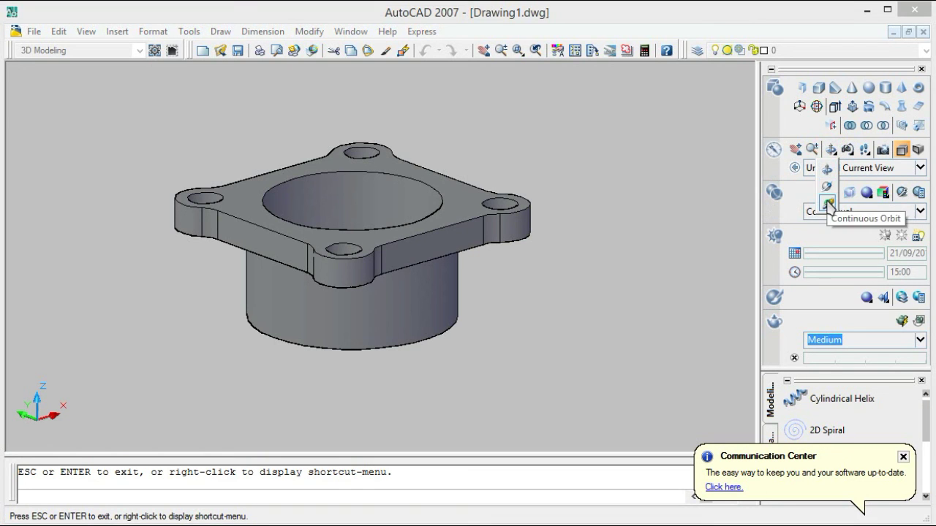
{"action": "left_click", "coordinate": [828, 205]}
{"action": "left_click_drag", "start_coordinate": [518, 242], "coordinate": [515, 254]}
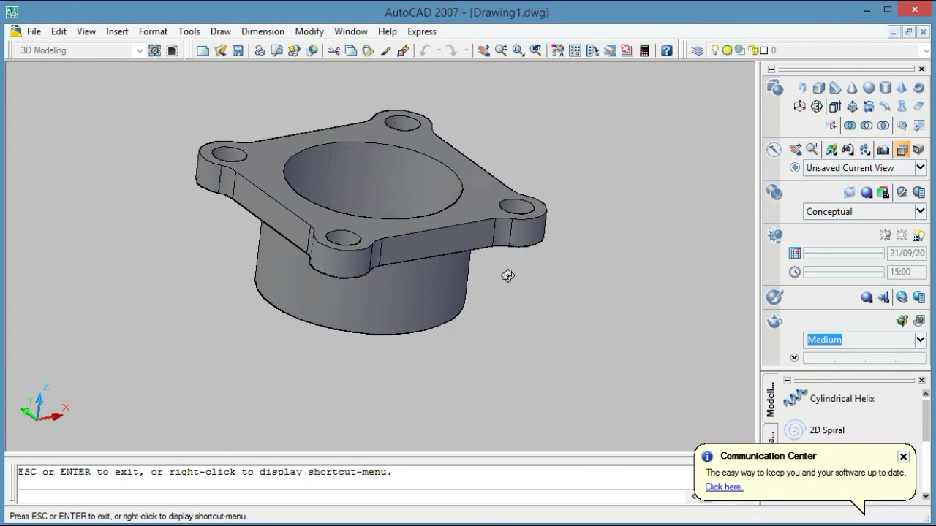